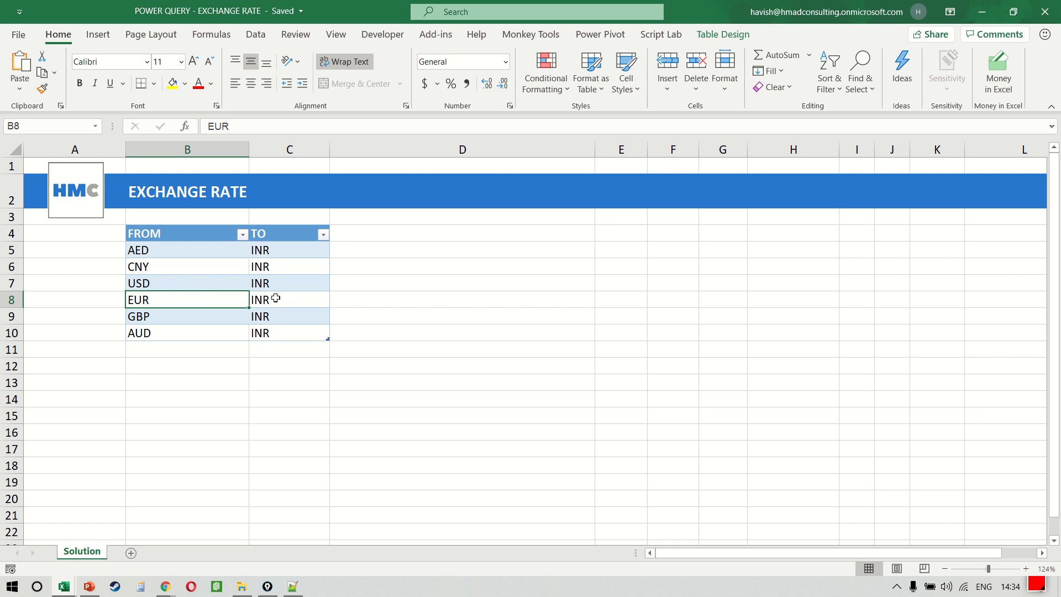
Step: Switch to Chrome and look at the Free Currency Converter API site at free.currencyconverterapi.com
key(alt+Tab)
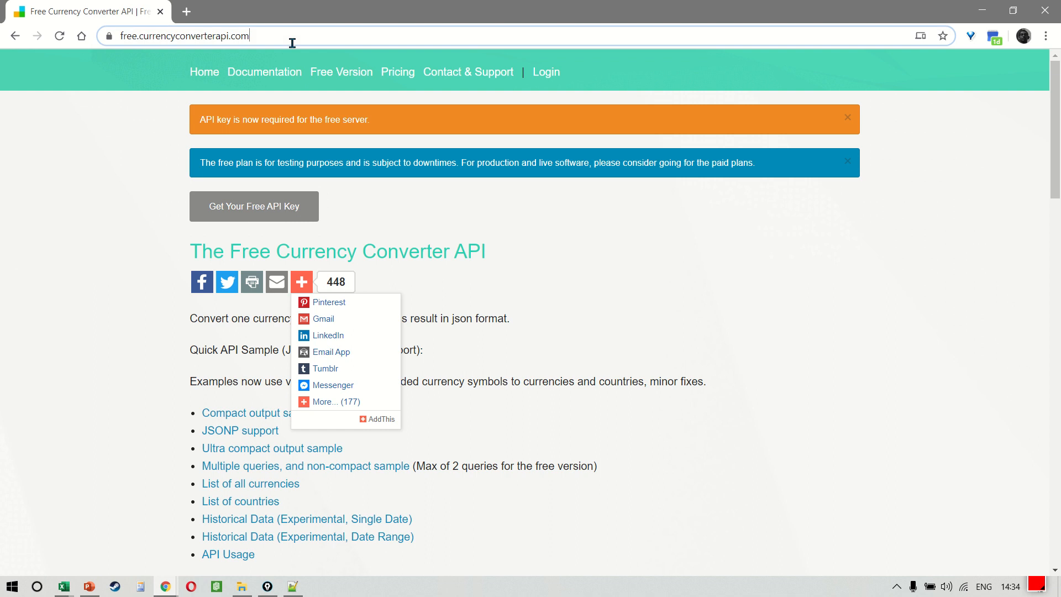
click(292, 37)
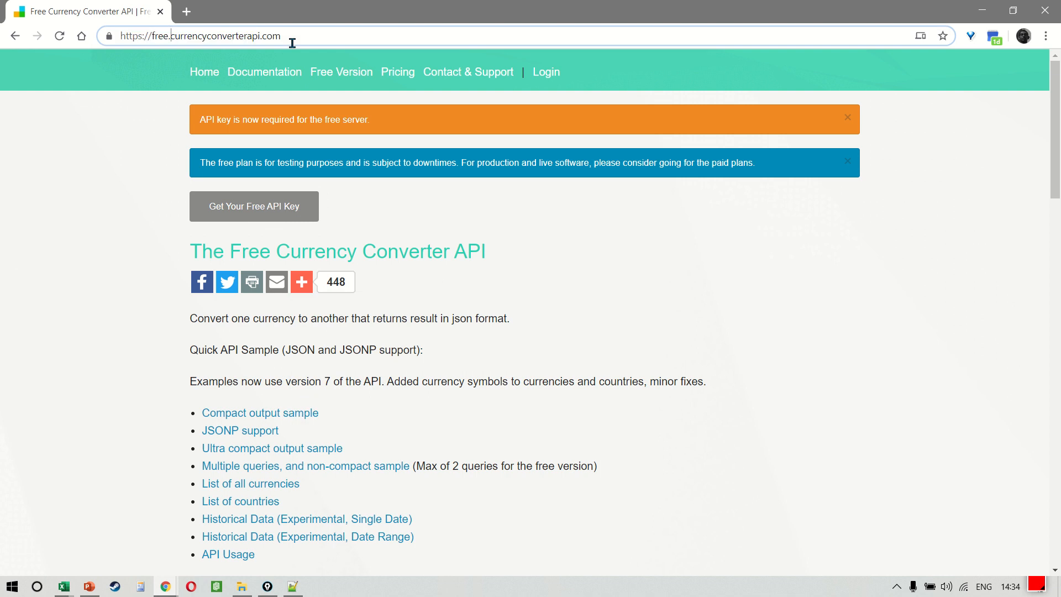
key(ctrl+shift+Left)
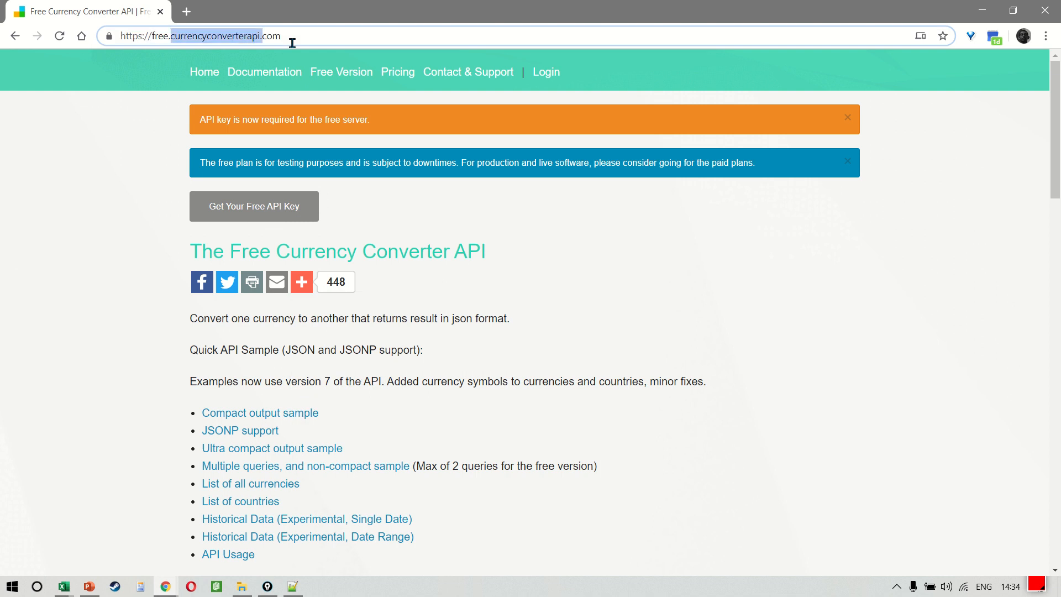
key(Right)
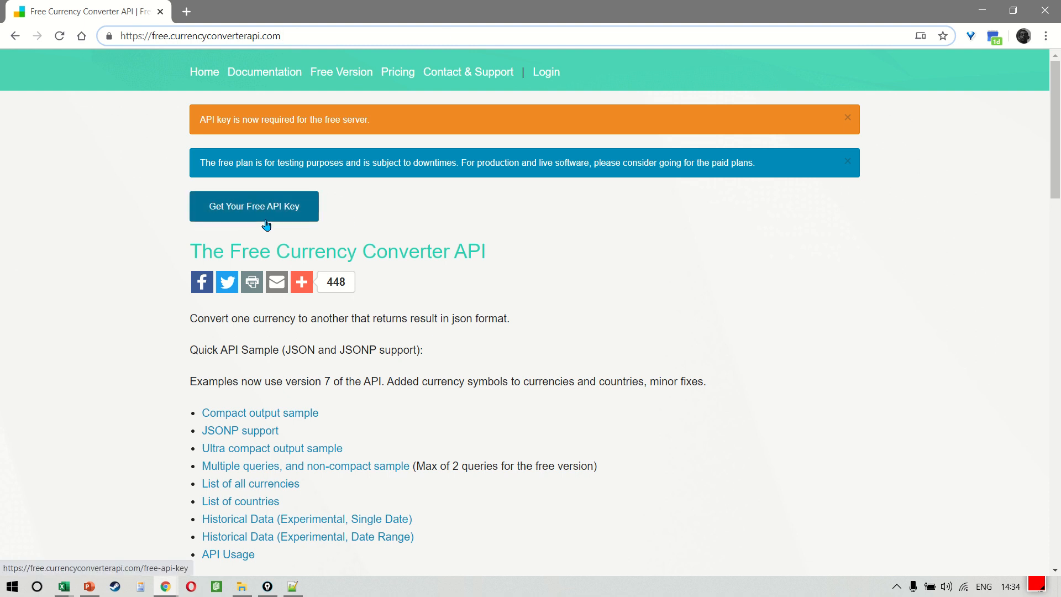
Step: Switch to the Gmail window and highlight the free API key in the Currency Converter API verification email
key(alt+Tab)
key(alt+Tab)
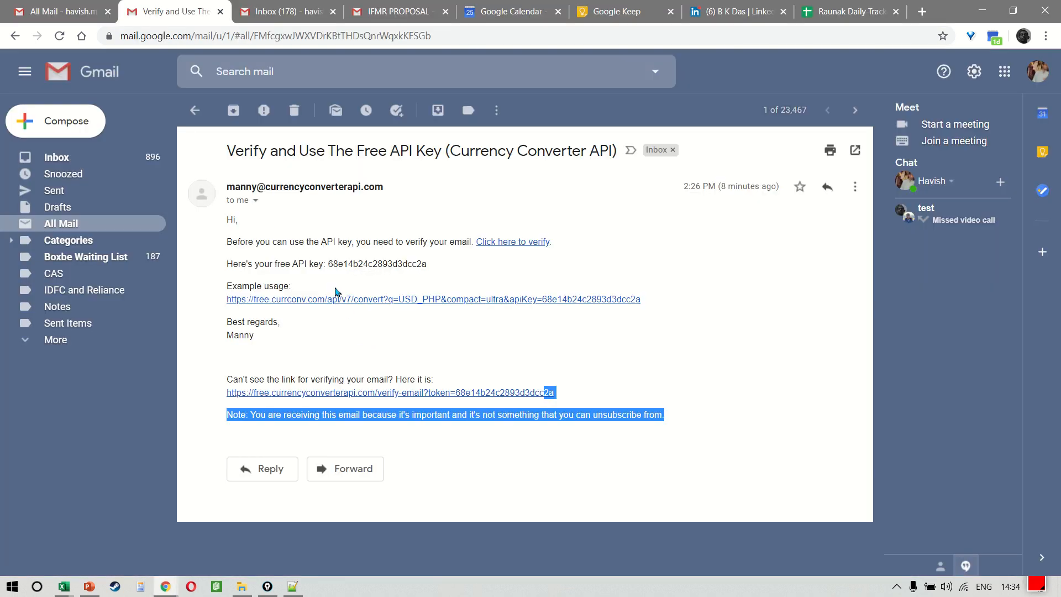
drag(324, 277, 435, 274)
click(299, 283)
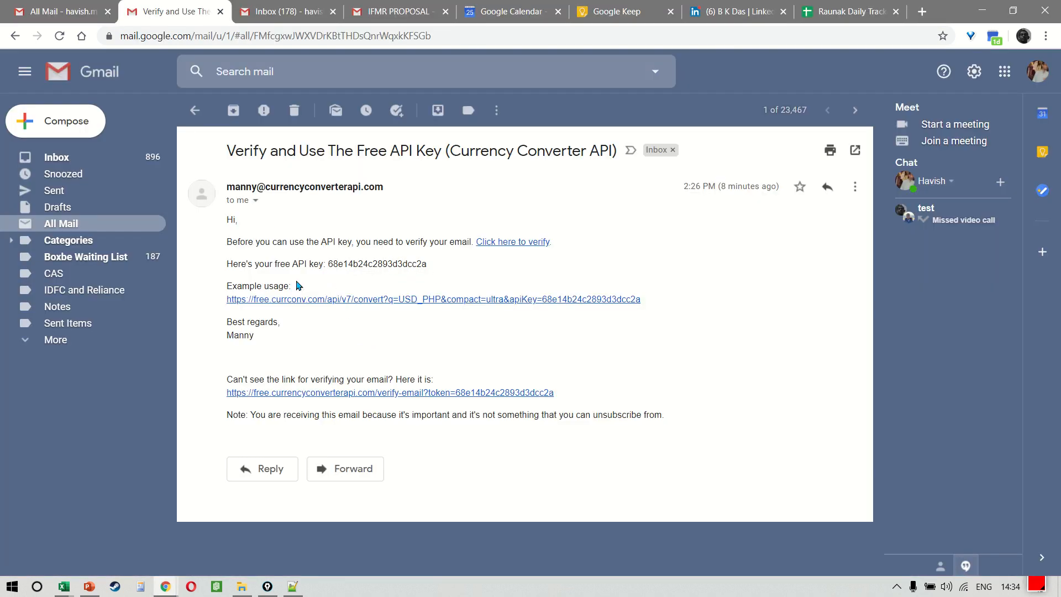
drag(323, 263, 448, 269)
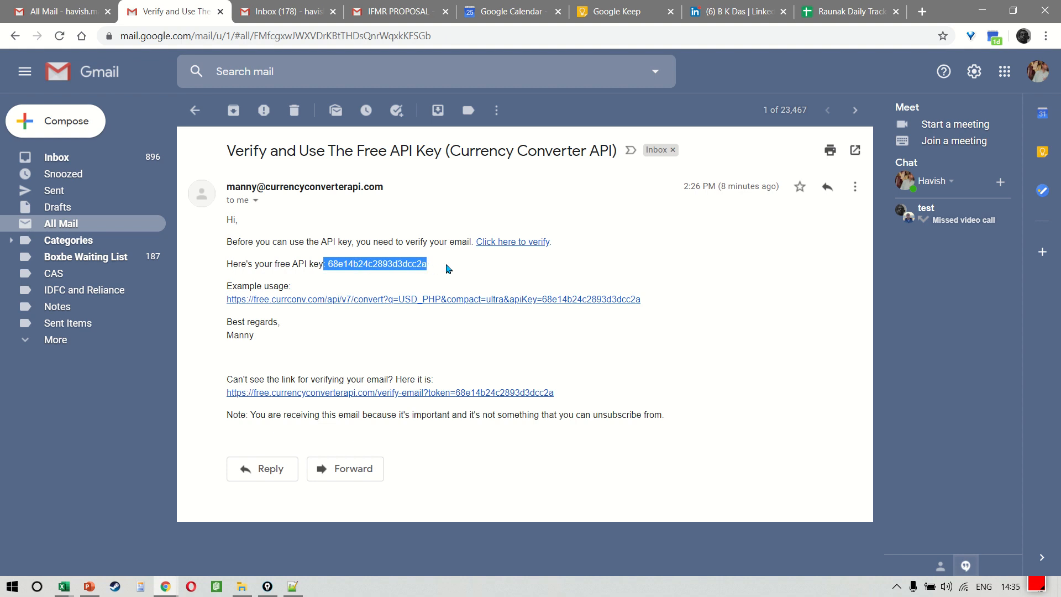
Step: Return to the POWER QUERY - EXCHANGE RATE workbook and review the currency codes in the table's FROM and TO columns
key(alt+Tab)
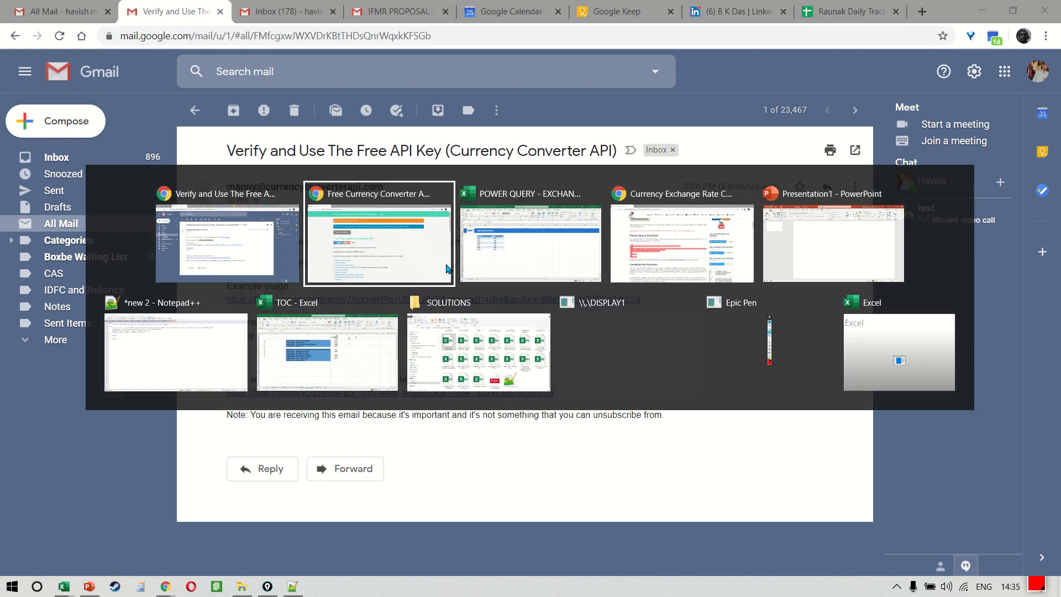
key(alt+Tab)
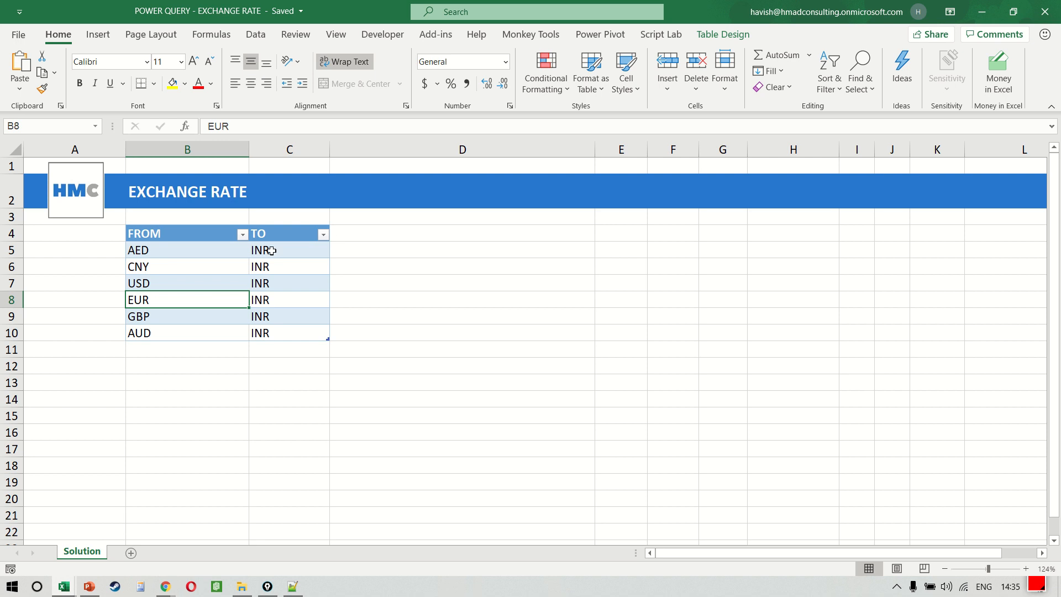
click(262, 265)
click(178, 253)
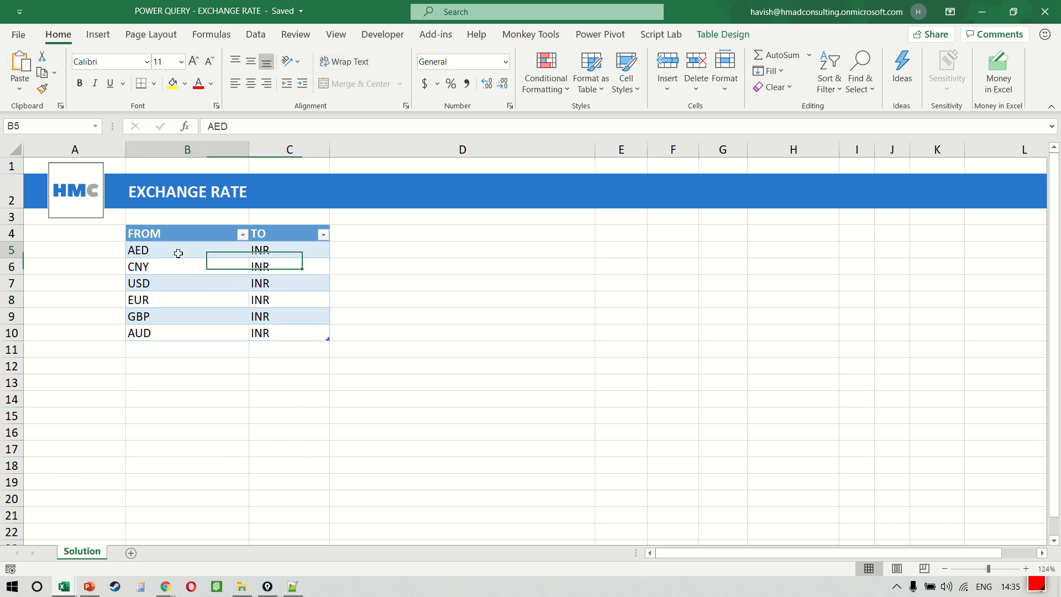
key(ctrl+shift+Down)
key(ctrl+shift+Right)
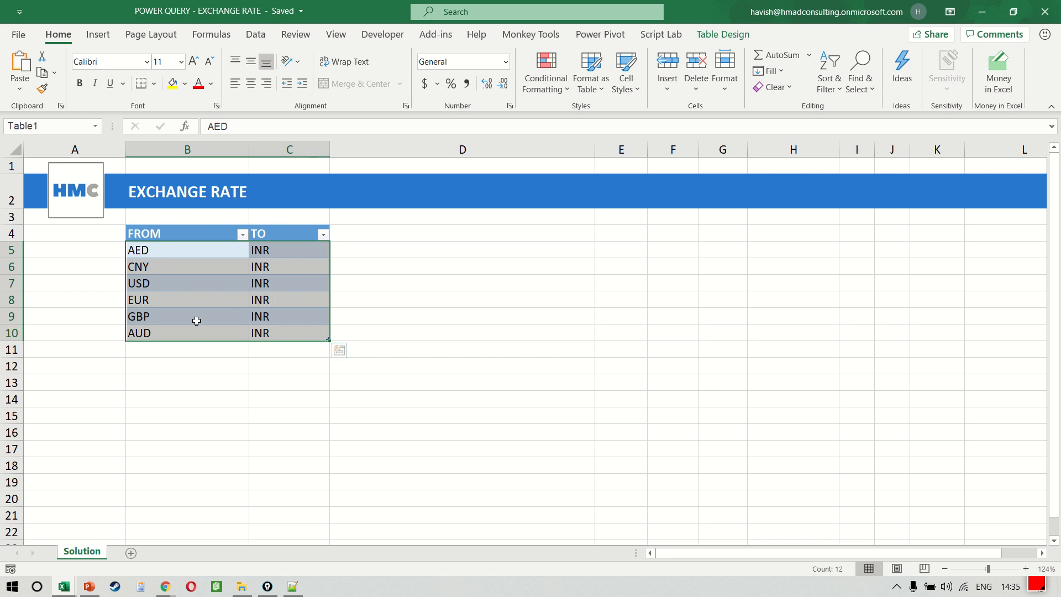
click(170, 252)
key(Down)
click(170, 253)
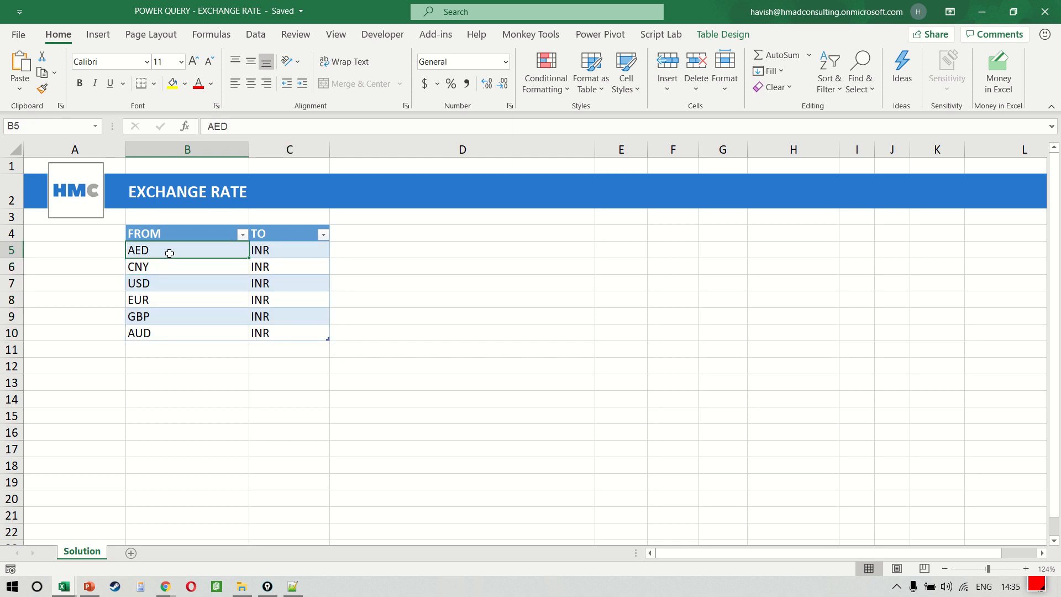
key(shift+Down)
key(shift+Down)
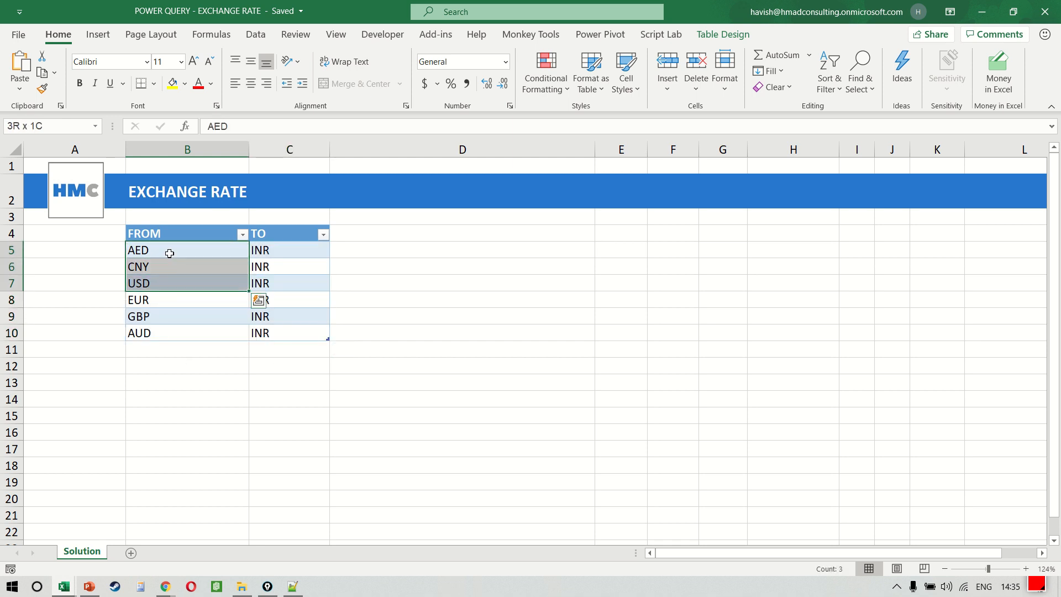
key(shift+Down)
key(shift+Down)
key(shift+Down)
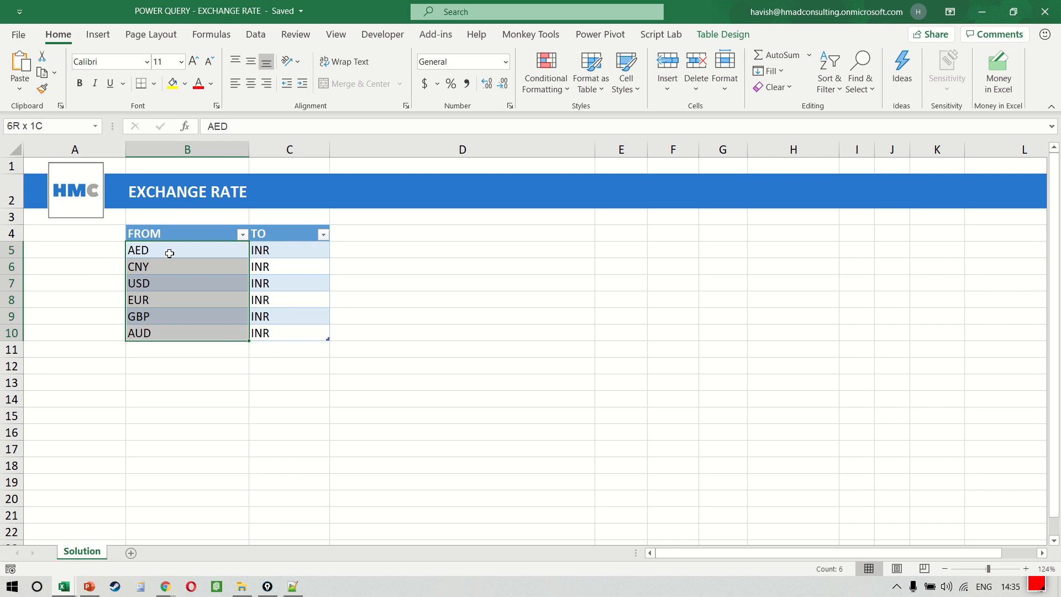
click(295, 298)
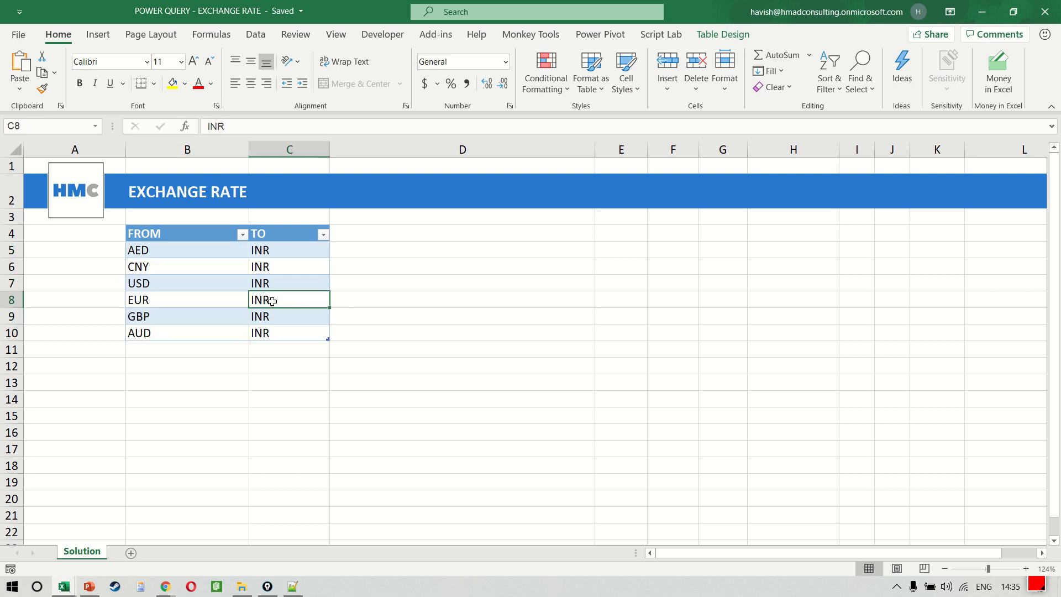
Step: Bring the FROM/TO currency table into Power Query and load the query to a new sheet
click(255, 34)
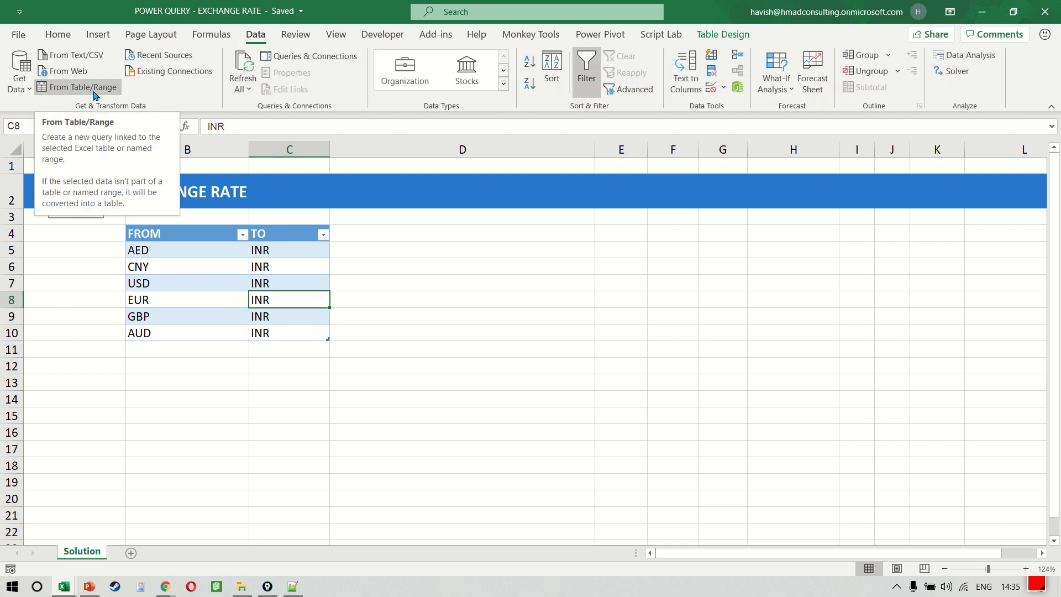
click(113, 88)
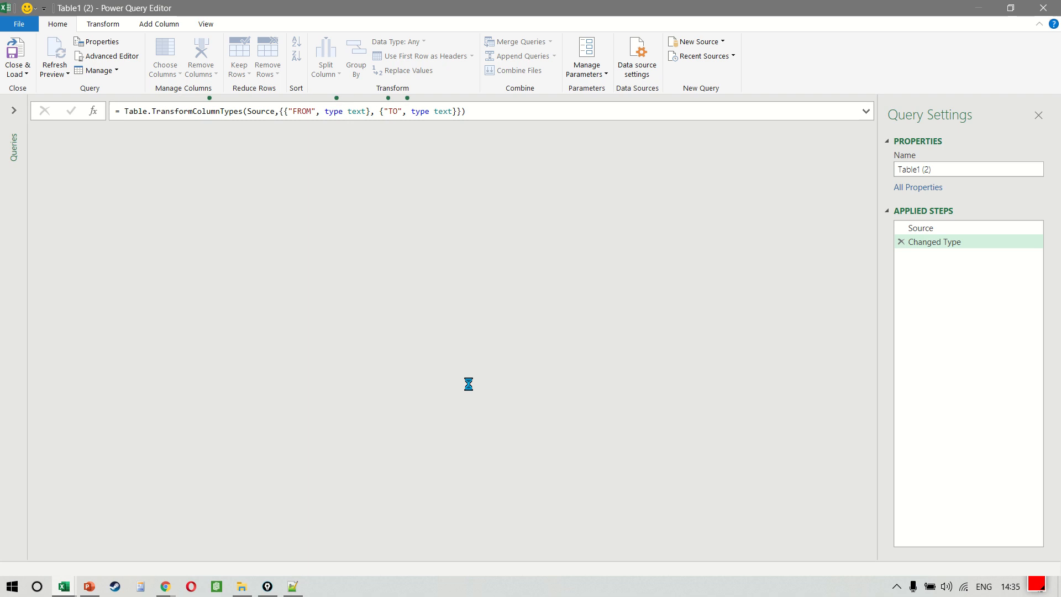
click(16, 50)
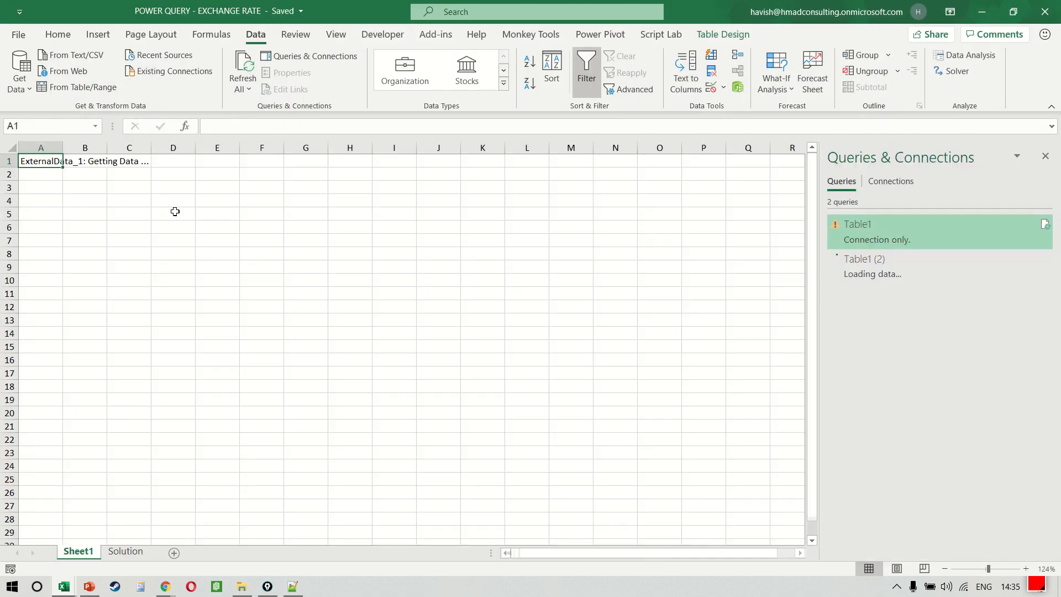
Step: Create a blank query from the Solution sheet and clear its default code in the Advanced Editor
key(ctrl+Page_Down)
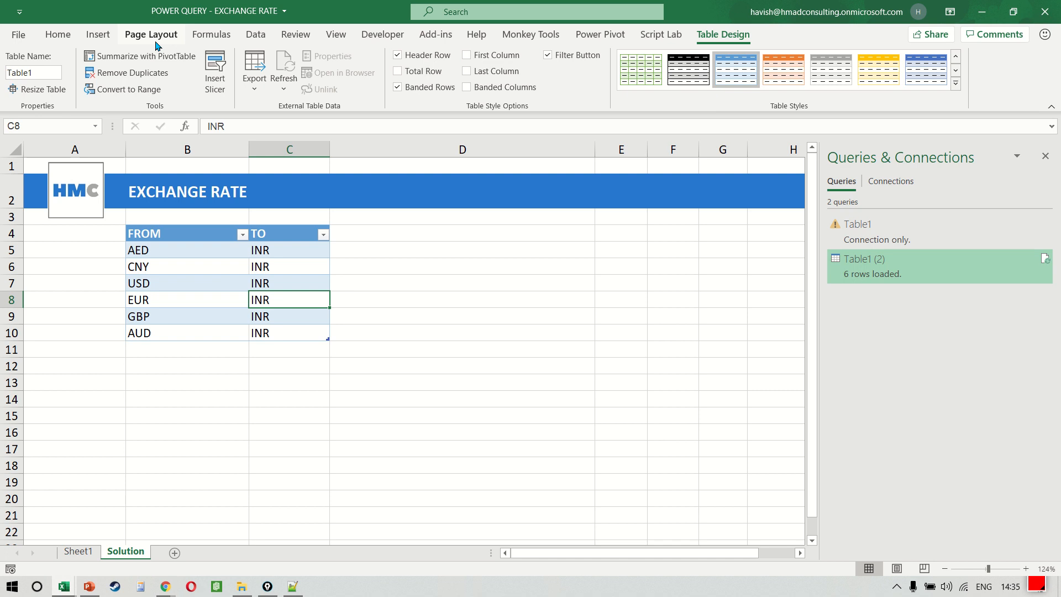
click(212, 34)
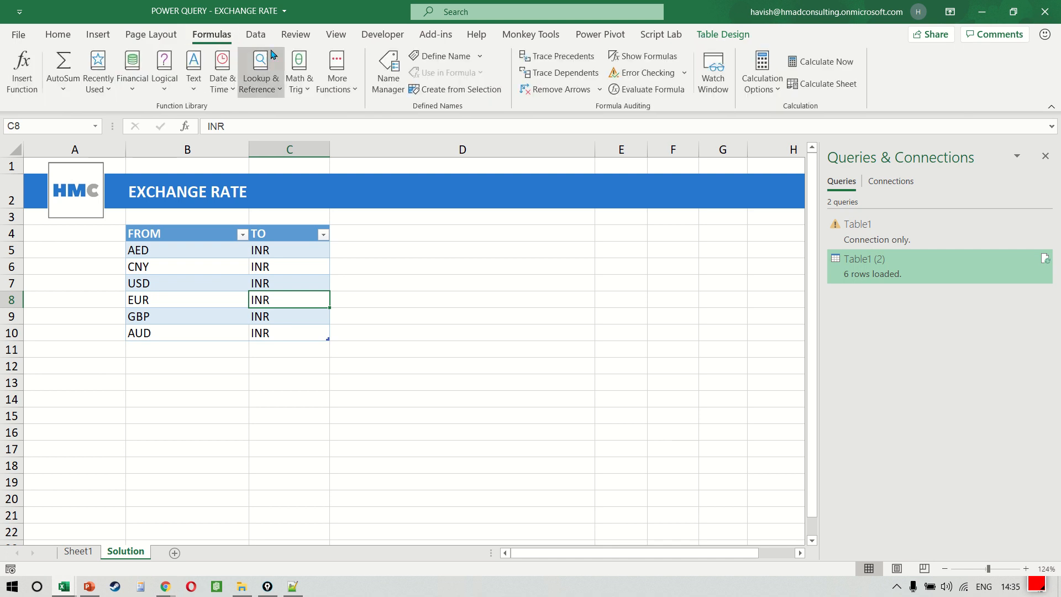
click(256, 35)
click(9, 95)
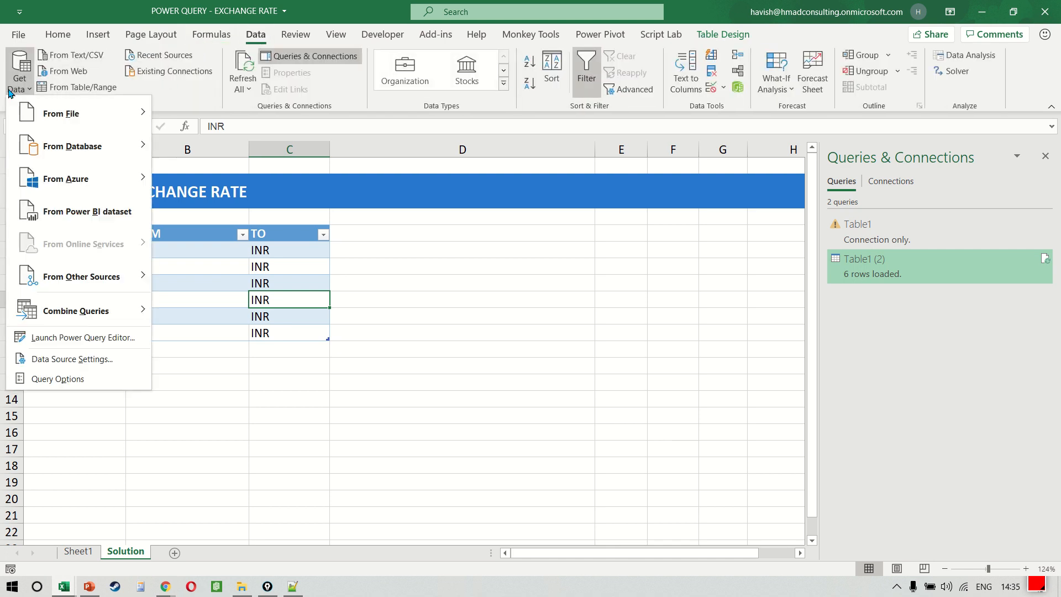
mouse_move(127, 277)
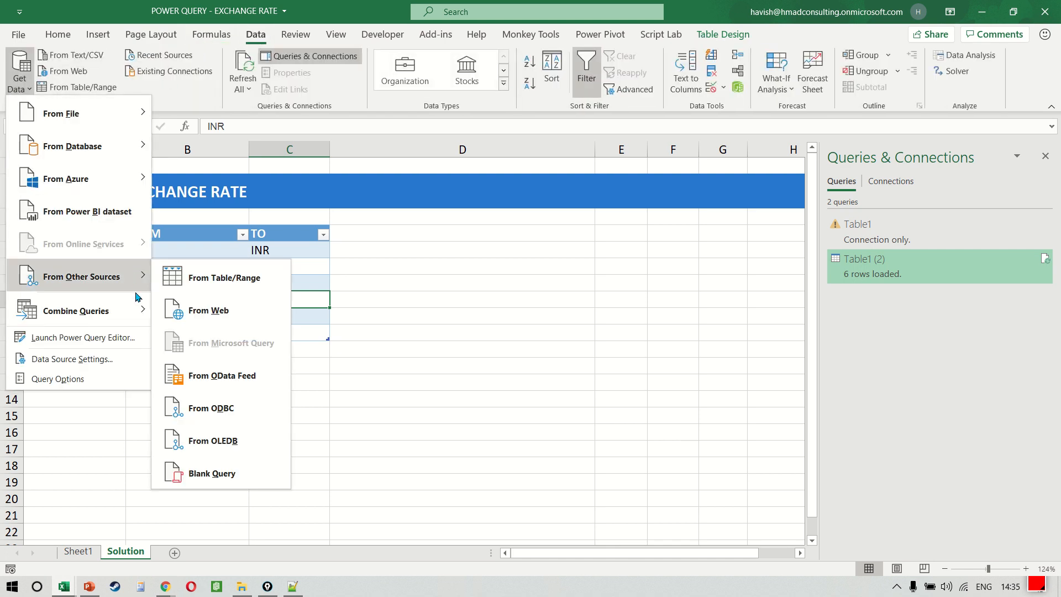
click(246, 476)
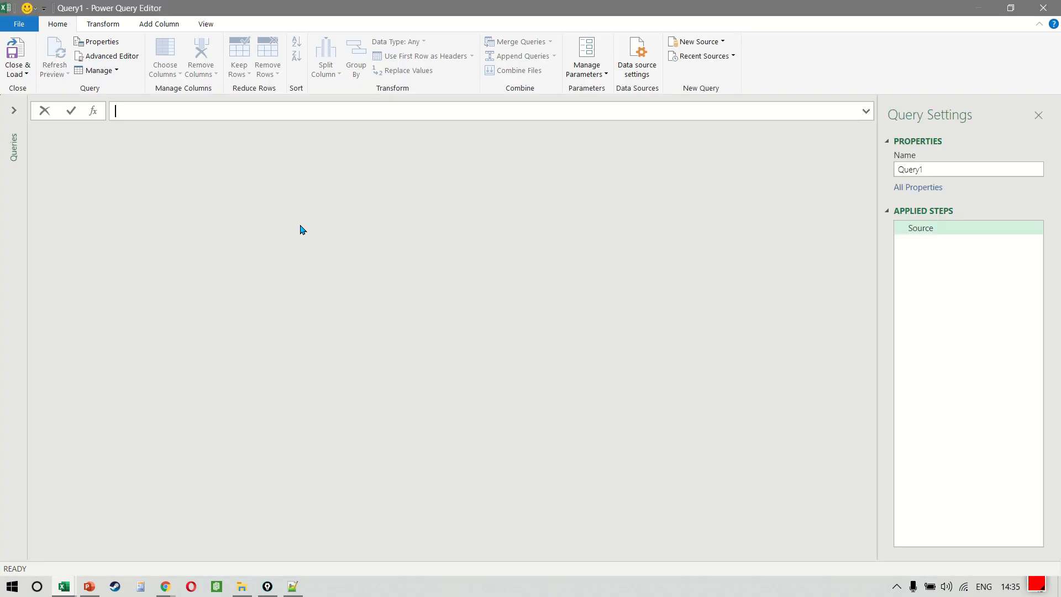
click(128, 58)
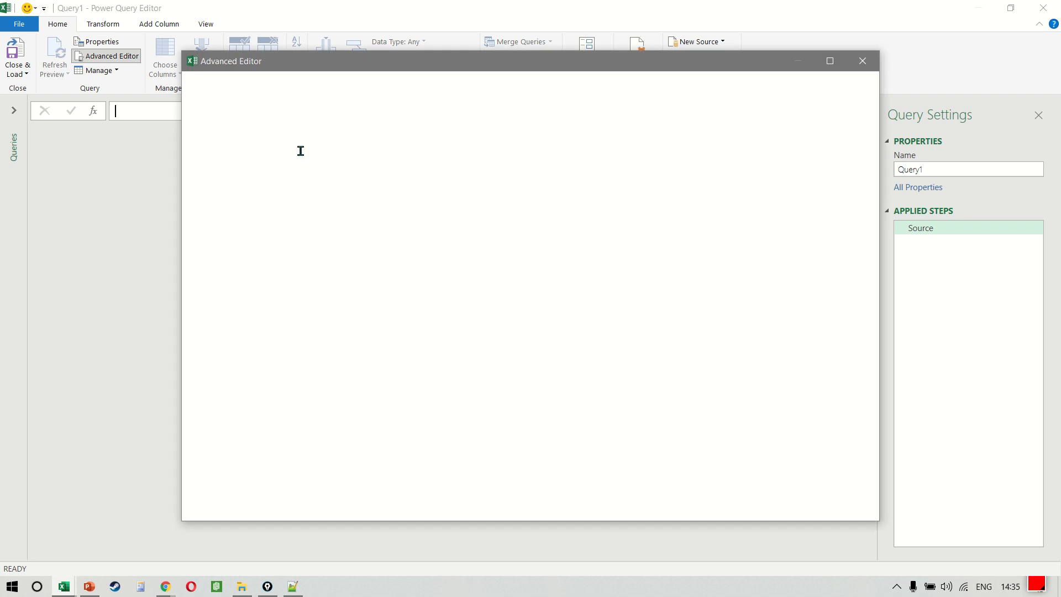
key(ctrl+a)
key(Delete)
Step: Copy the whole currency conversion function from the "new 2" file in Notepad++ and paste it into the query's Advanced Editor
key(alt+Tab)
key(alt+Tab)
key(alt+Tab)
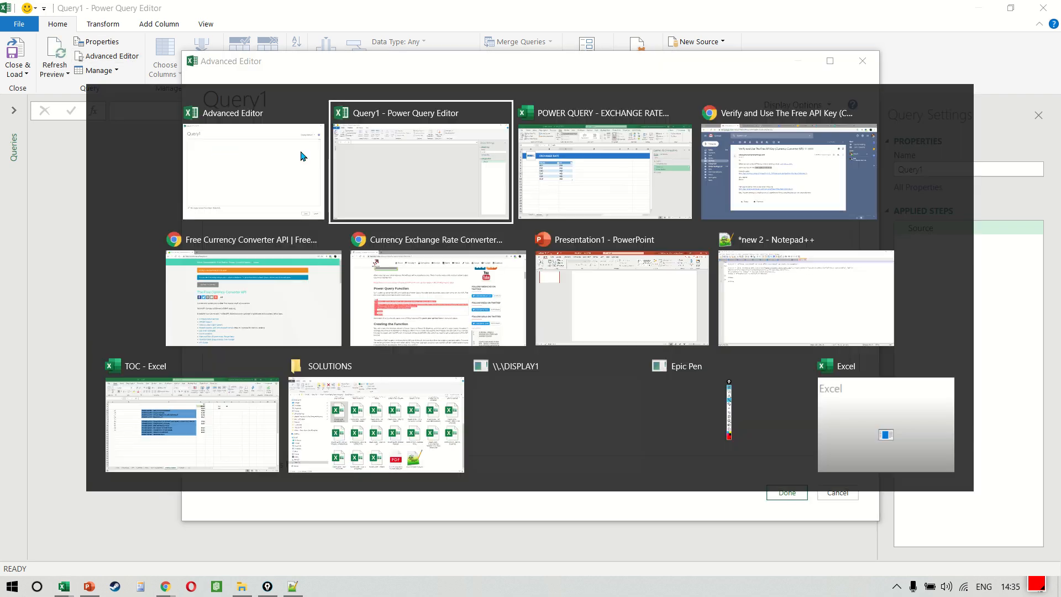
key(alt+Tab)
key(alt+Tab)
key(alt+Tab)
key(alt+Tab)
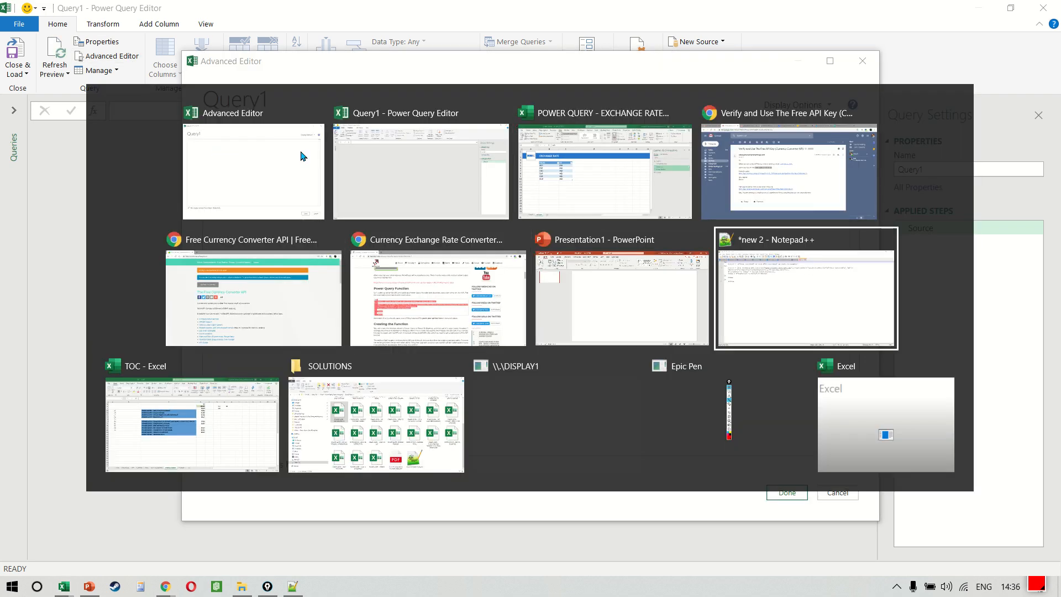
key(ctrl+a)
key(ctrl+c)
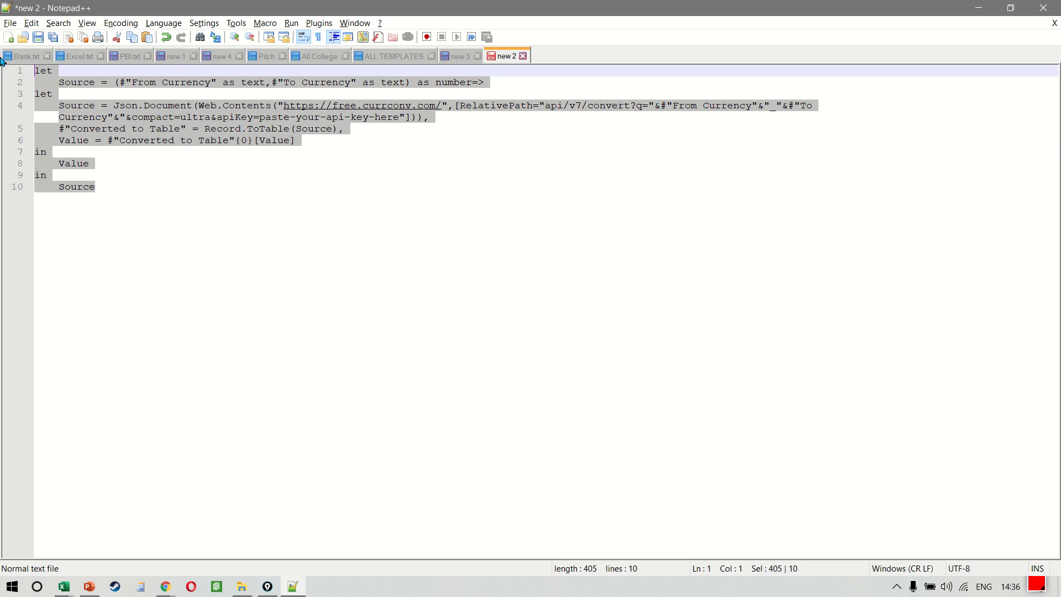
key(alt+Tab)
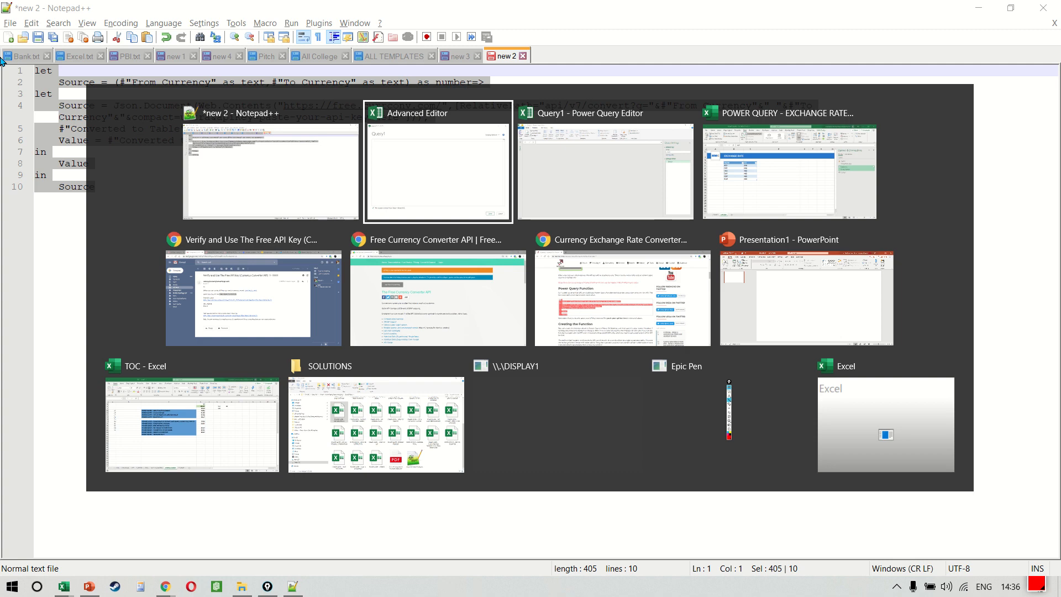
key(ctrl+v)
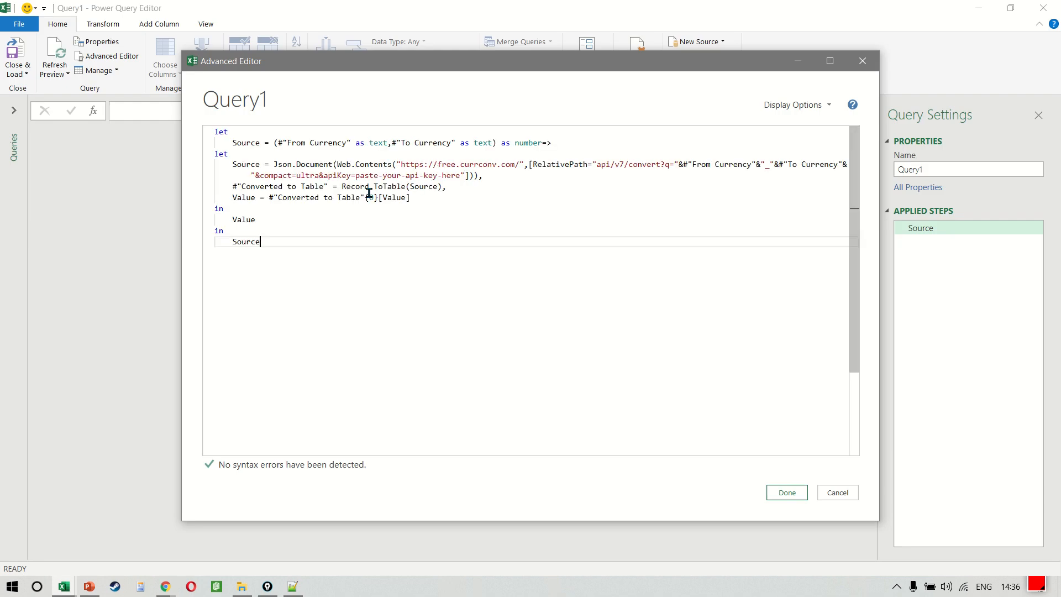
Step: Select the placeholder text paste-your-api-key-here after apiKey= in the function's web request
click(519, 171)
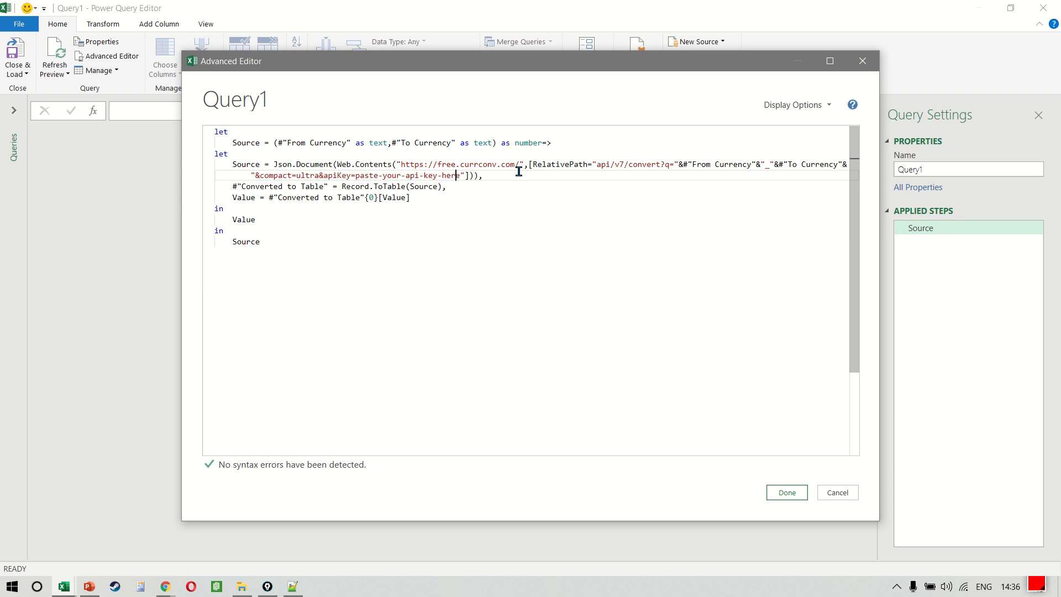
key(Right)
key(shift+Left)
key(shift+Left)
key(shift+Left)
key(shift+Left)
key(shift+Left)
key(shift+Left)
key(shift+Left)
key(shift+Left)
key(shift+Left)
key(shift+Left)
key(shift+Left)
key(shift+Left)
key(shift+Left)
key(shift+Left)
key(shift+Left)
key(shift+Left)
key(shift+Left)
key(shift+Left)
key(shift+Left)
key(shift+Left)
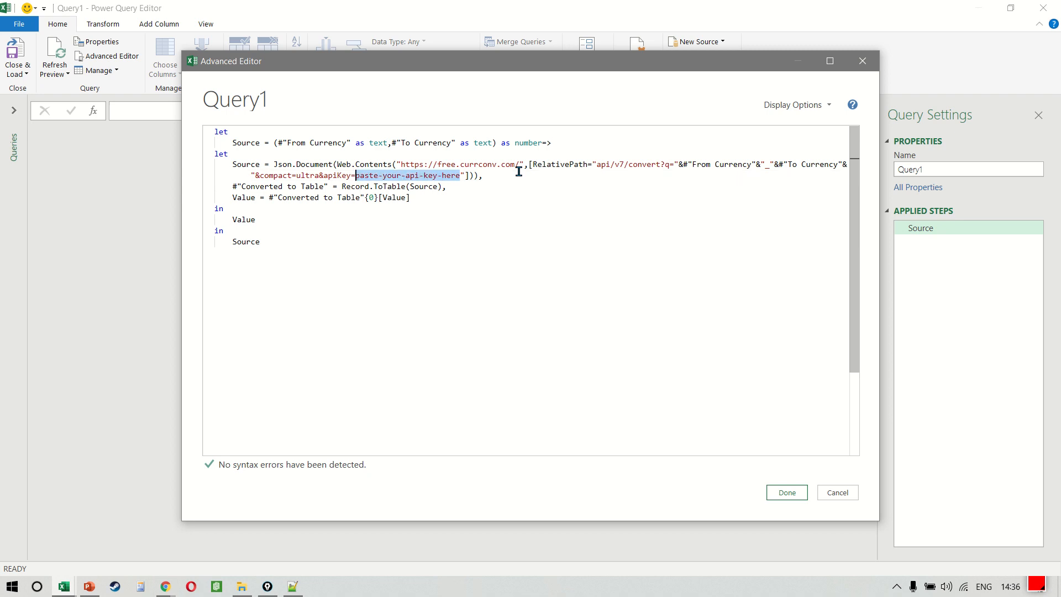
Step: Copy the free API key from the Gmail verification email and return to the Advanced Editor
key(alt+Tab)
key(alt+Tab)
key(alt+Tab)
key(alt+Tab)
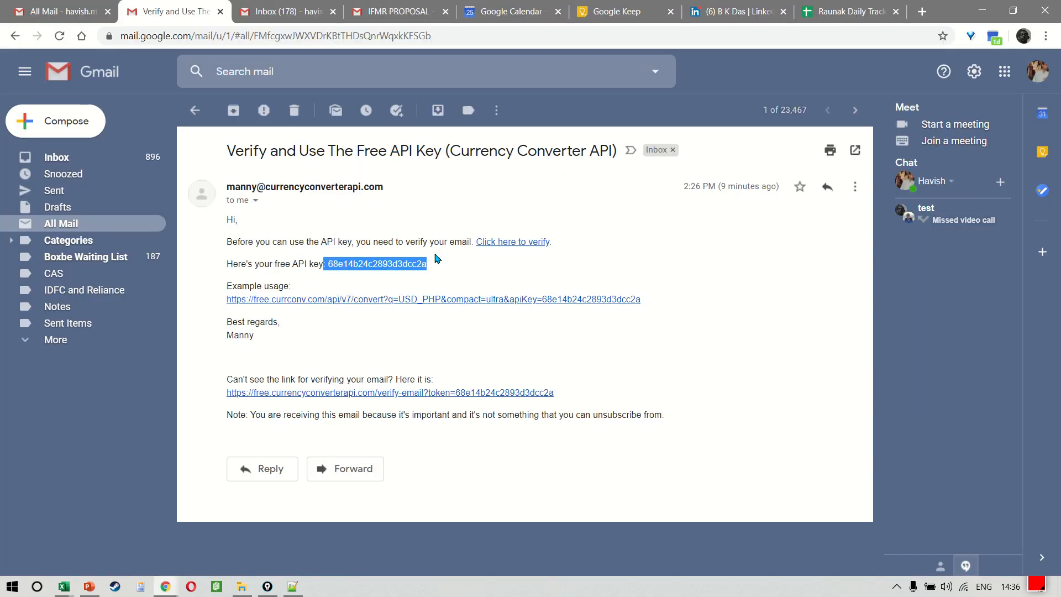
right_click(418, 263)
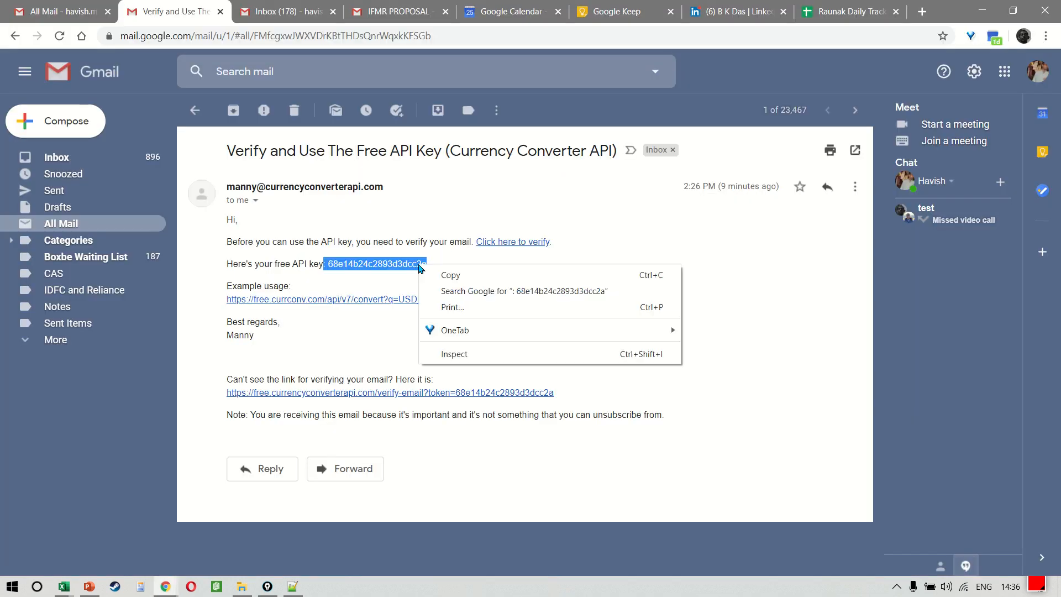
click(337, 298)
key(ctrl+w)
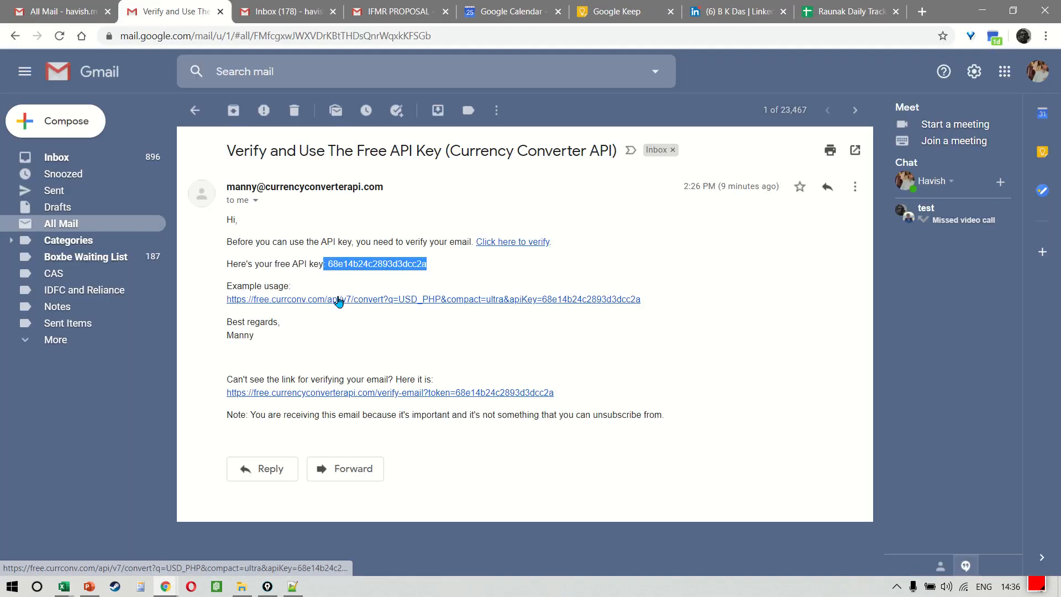
click(445, 270)
double_click(414, 264)
key(ctrl+c)
key(alt+Tab)
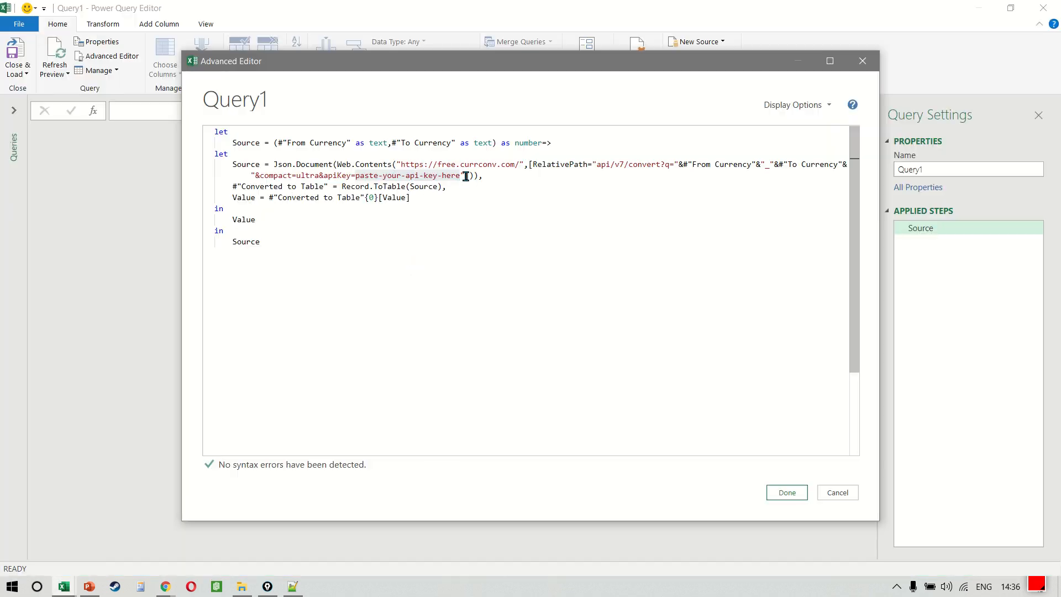
Step: Replace the placeholder paste-your-api-key-here with the copied API key and apply the function code
click(465, 176)
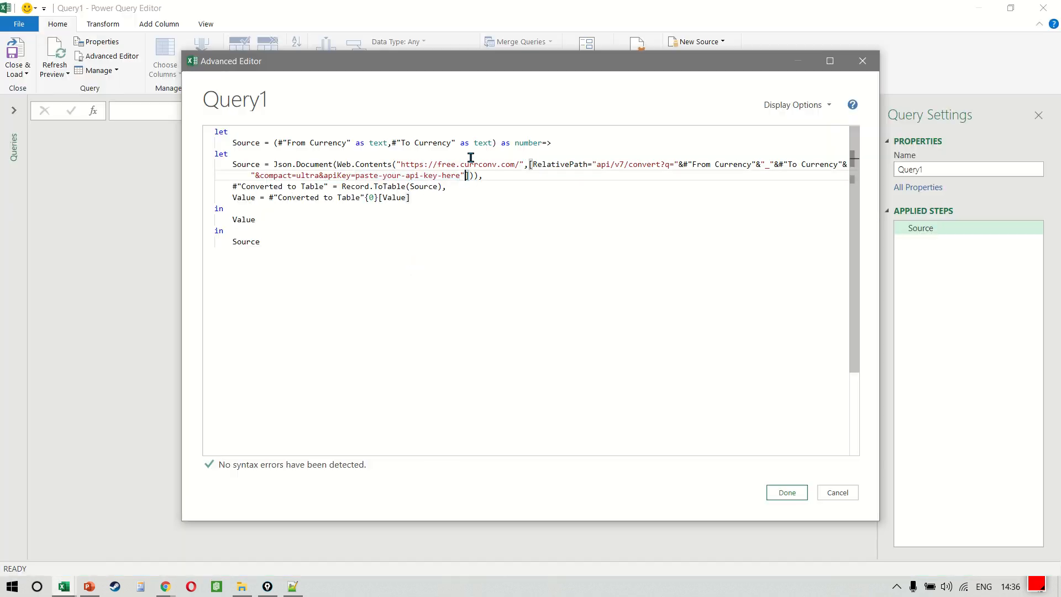
key(Left)
key(shift+Left)
key(shift+Left)
key(shift+Left)
key(shift+Left)
key(shift+Left)
key(shift+Left)
key(shift+Left)
key(shift+Left)
key(shift+Left)
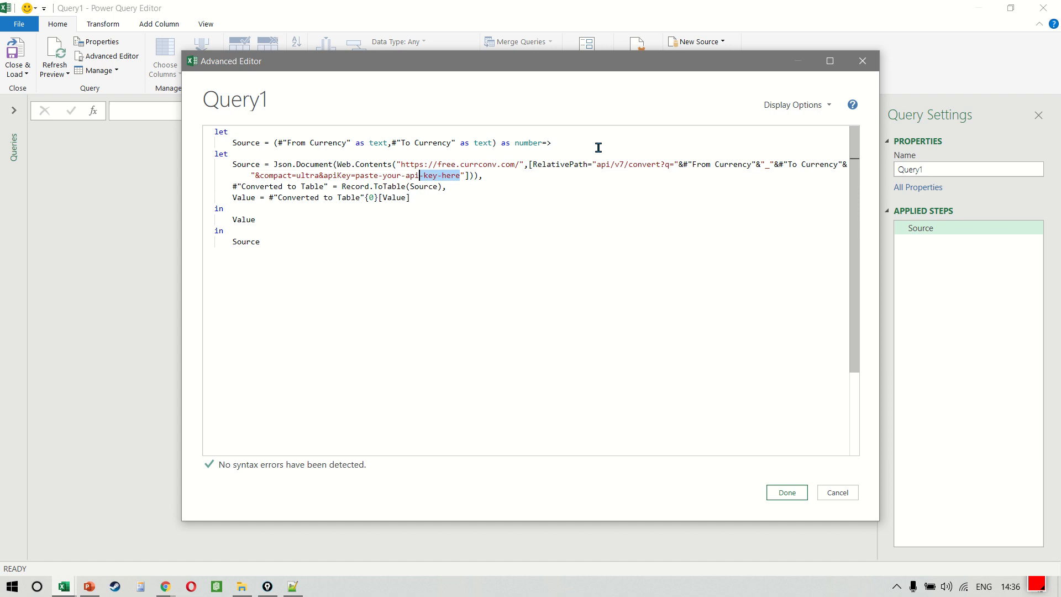
key(shift+Left)
key(shift+Left)
key(shift+Left)
key(shift+Left)
key(shift+Left)
key(shift+Left)
key(shift+Left)
key(shift+Left)
key(shift+Left)
key(shift+Left)
key(shift+Left)
key(shift+Left)
key(shift+Left)
key(shift+Left)
key(shift+Left)
key(shift+Left)
key(shift+Right)
key(shift+Right)
key(shift+Right)
key(shift+Right)
key(shift+Right)
key(shift+Right)
key(shift+Right)
key(shift+Left)
key(shift+Left)
key(shift+Left)
key(shift+Left)
key(shift+Left)
key(ctrl+v)
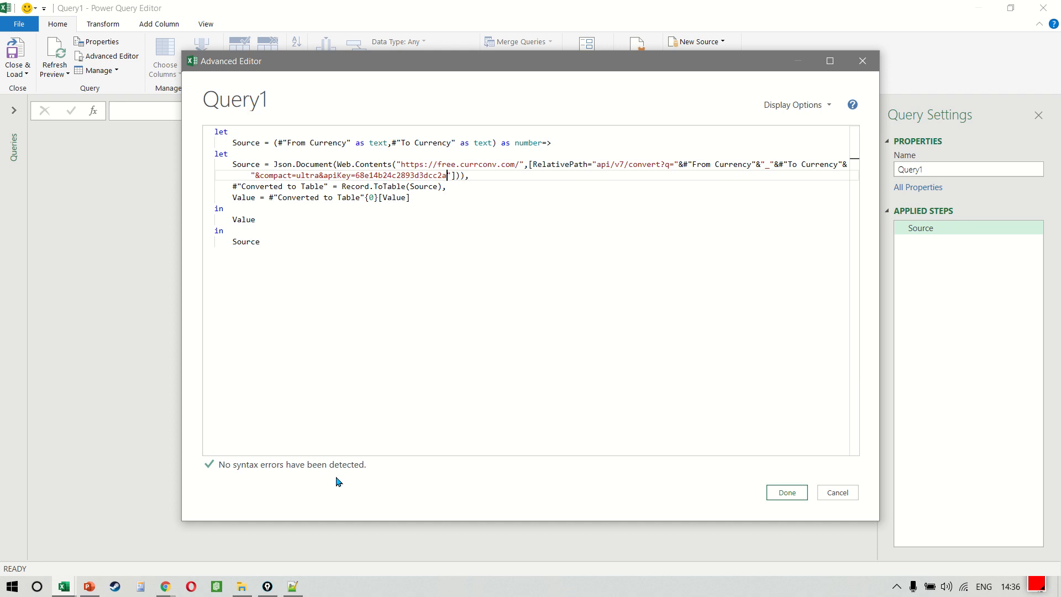
click(784, 491)
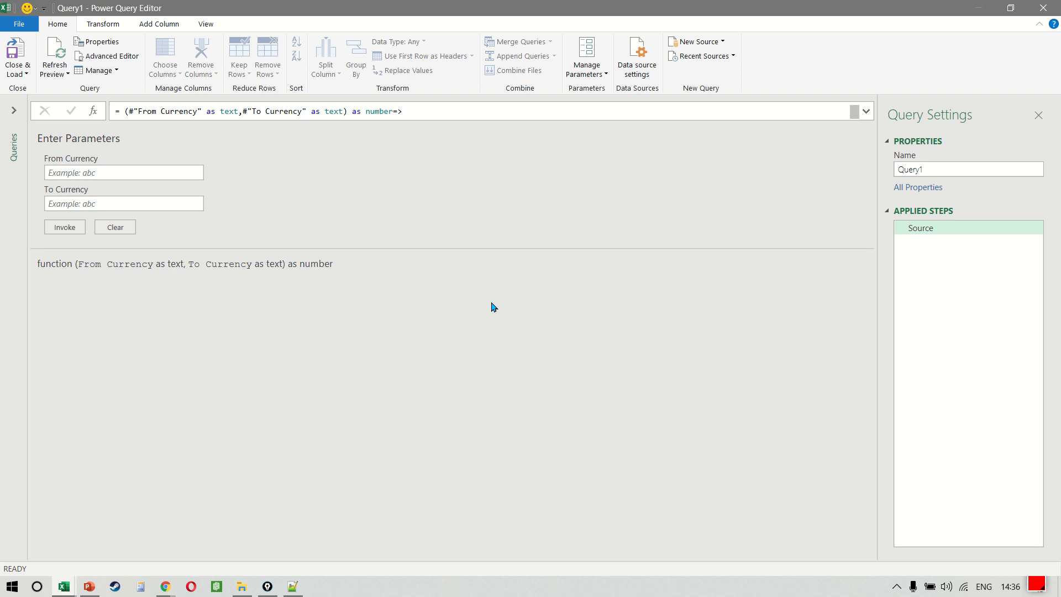
Step: Rename the function query as GetExchangeRate
click(966, 166)
double_click(966, 167)
text(GetExchangeRate)
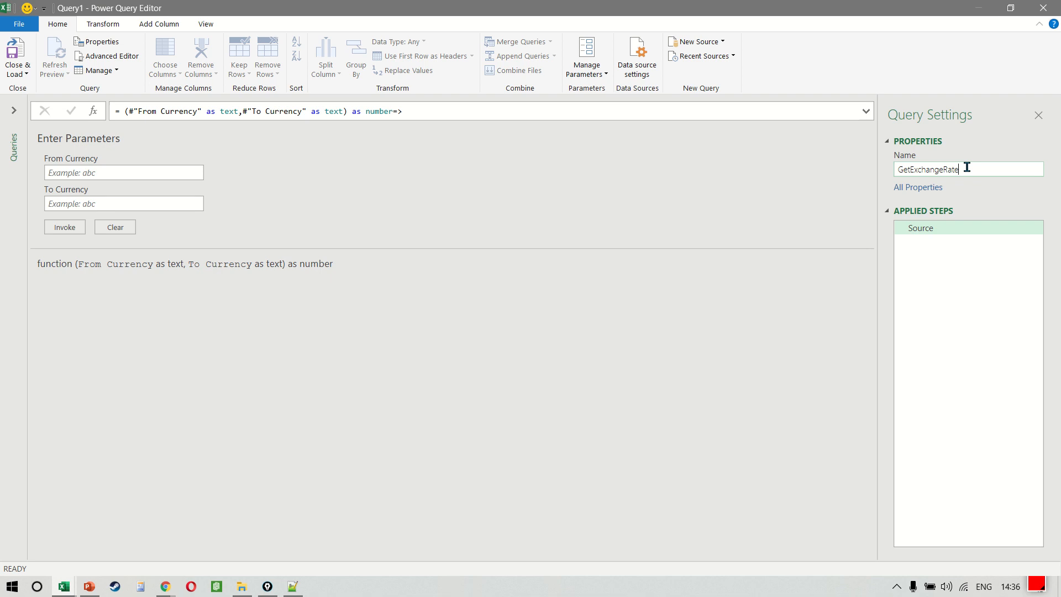
key(Return)
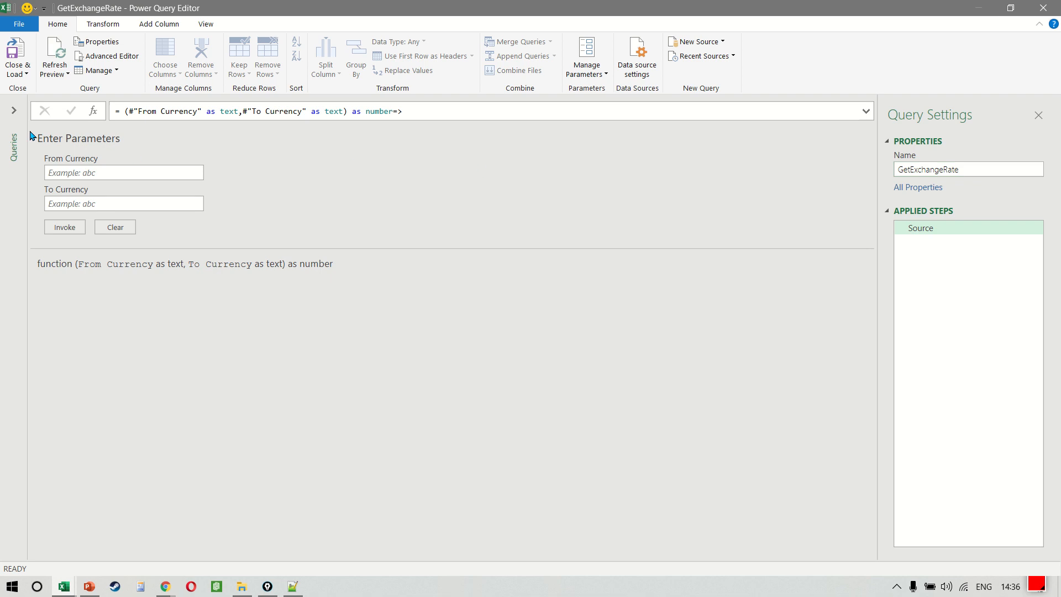
Step: Start a custom column in the Table1 (2) query and name it Conversion
click(14, 110)
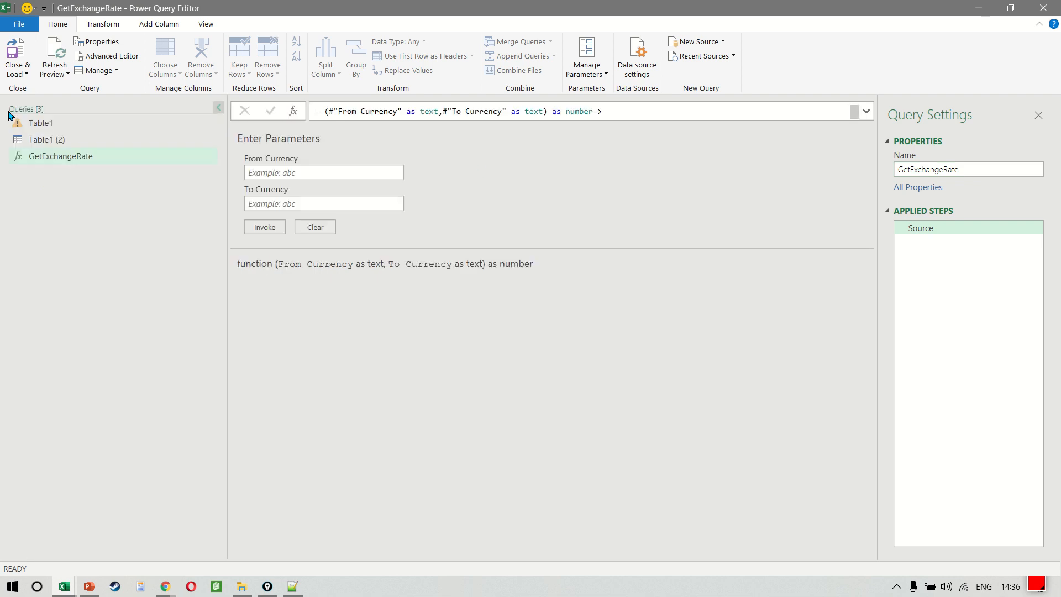
click(75, 139)
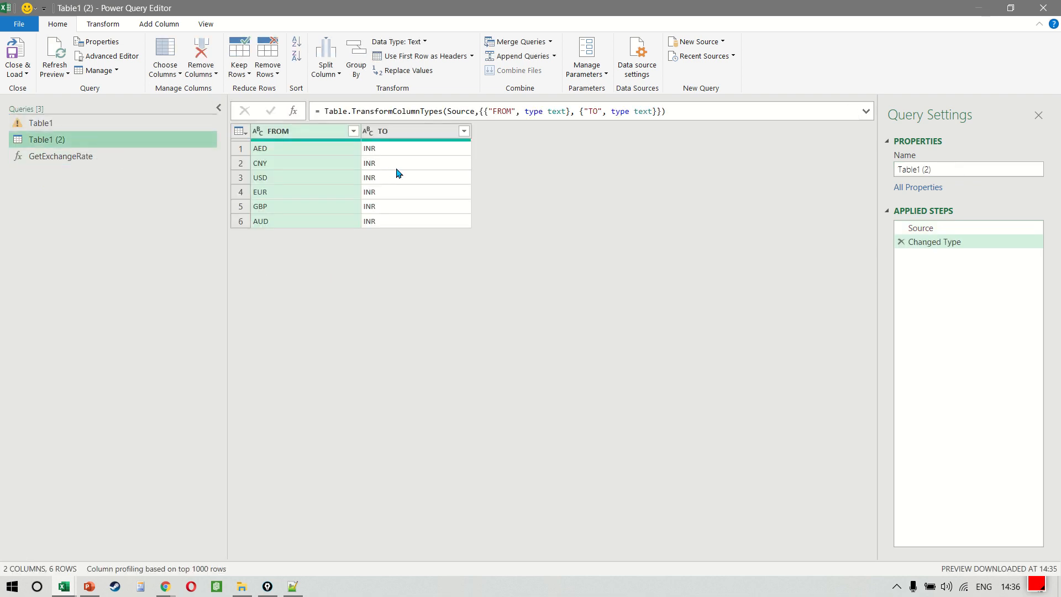
click(172, 27)
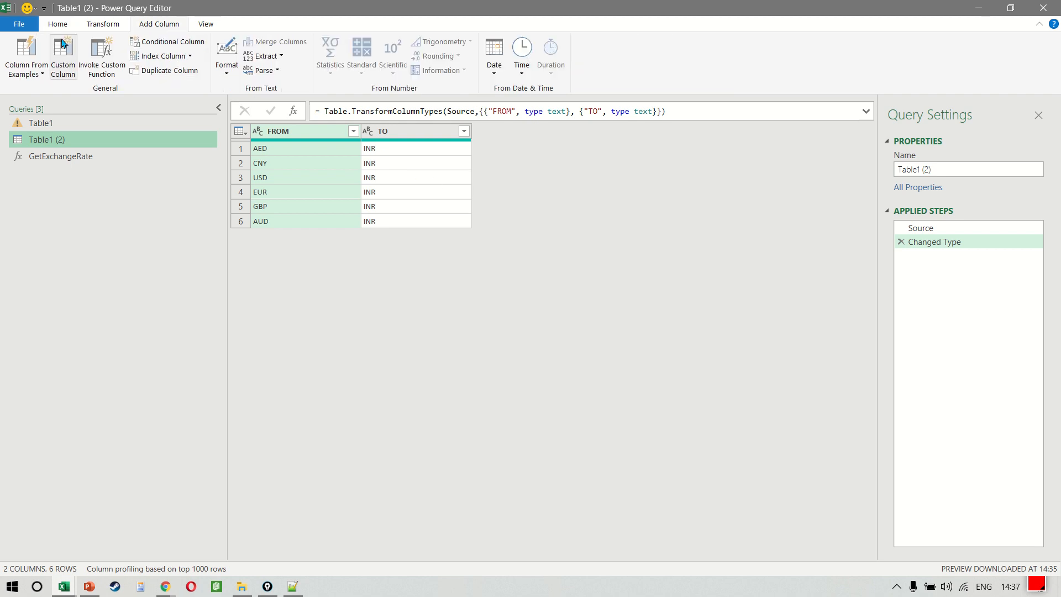
click(64, 44)
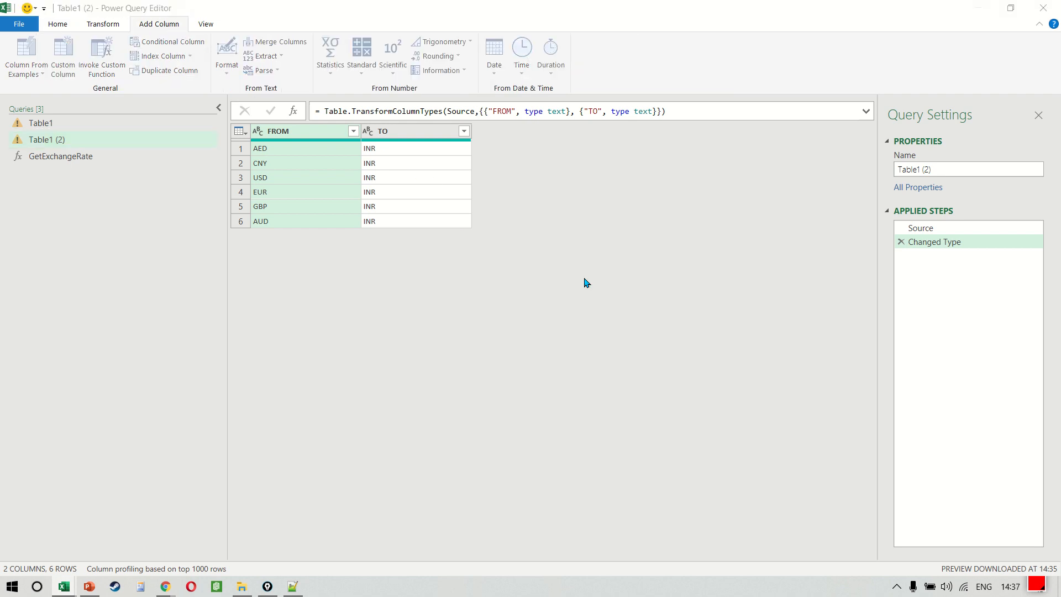
click(451, 221)
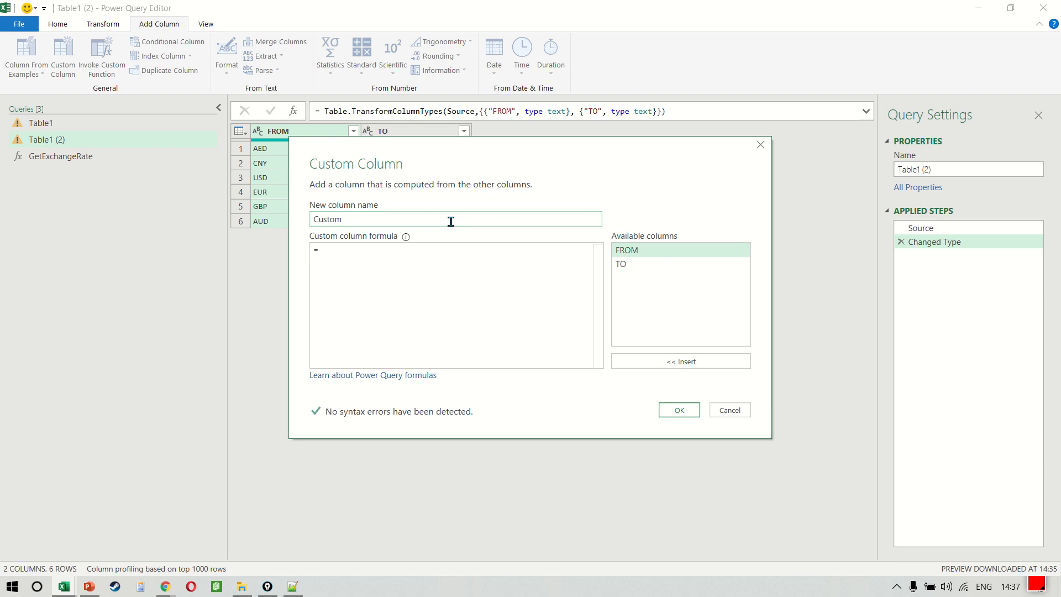
double_click(451, 222)
text(Cp)
Step: Enter the custom column formula GetExchangeRate([FROM],[TO]) and add the column to the table
click(437, 262)
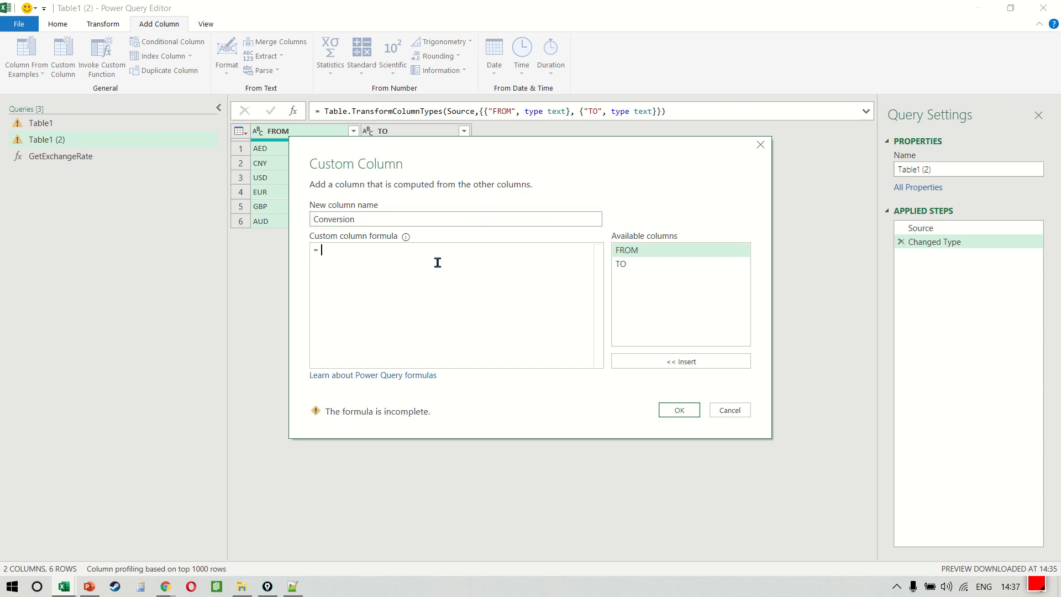
text(get)
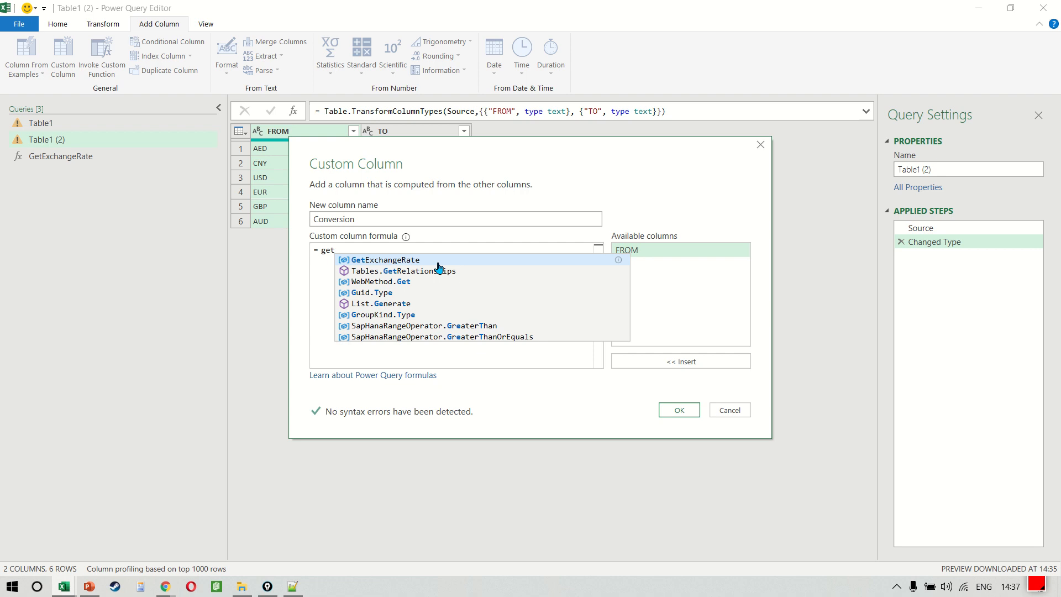
key(Tab)
text(([F)
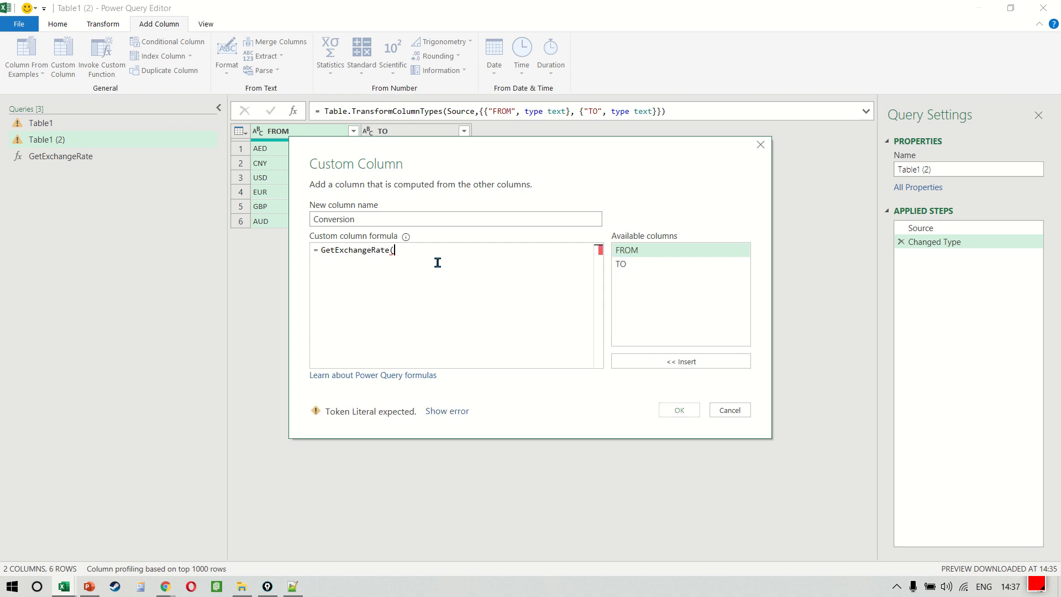
key(Tab)
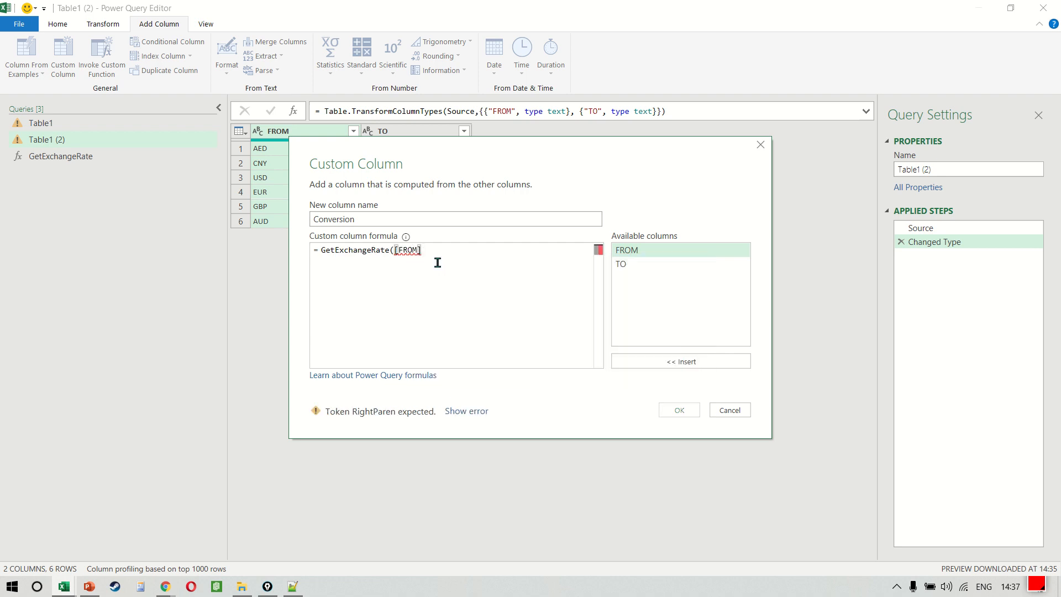
text(,to)
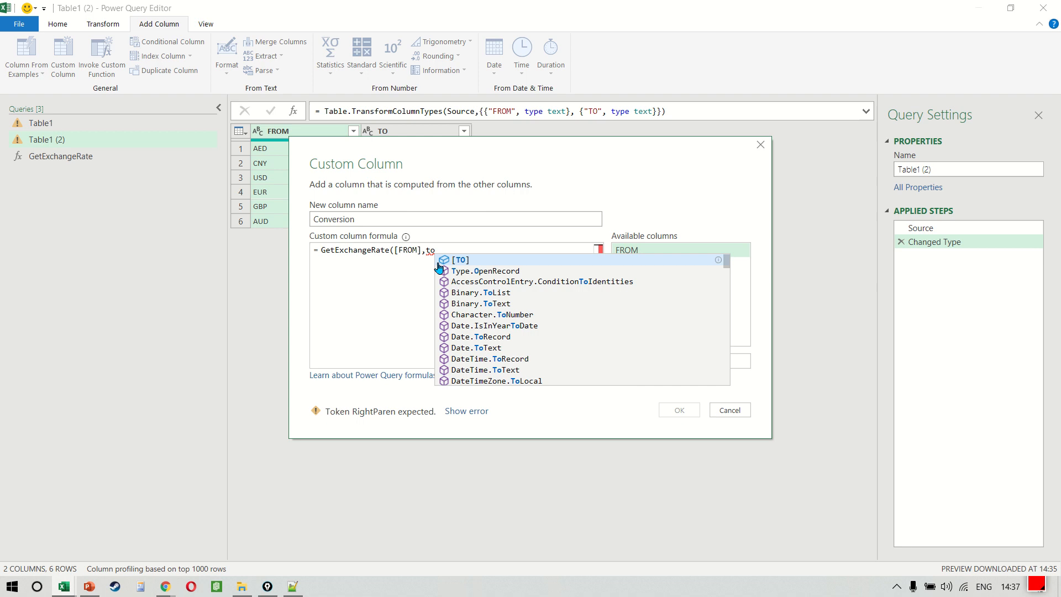
key(Tab)
text())
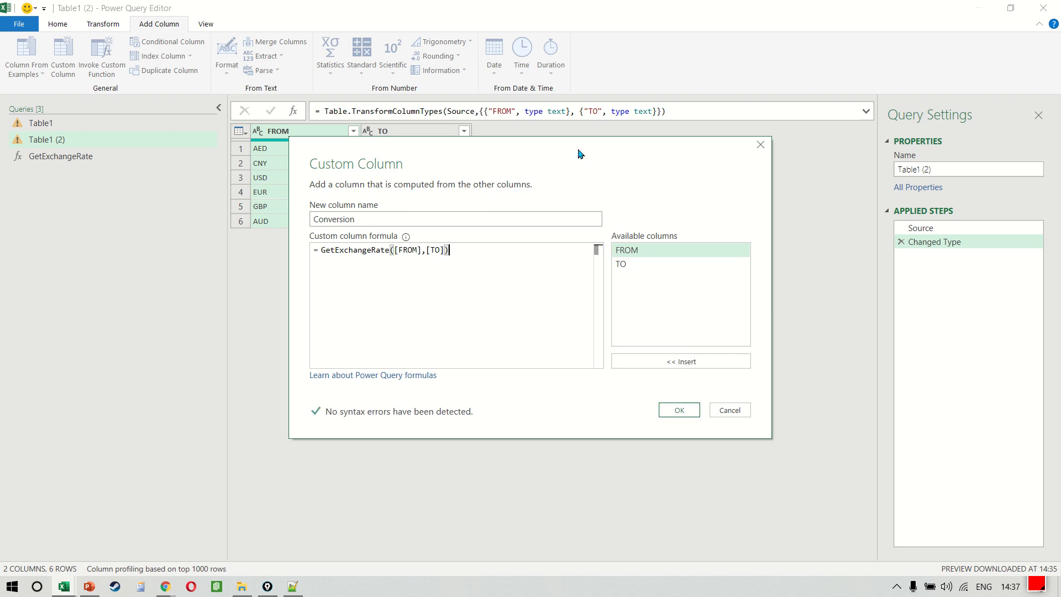
drag(581, 154, 774, 204)
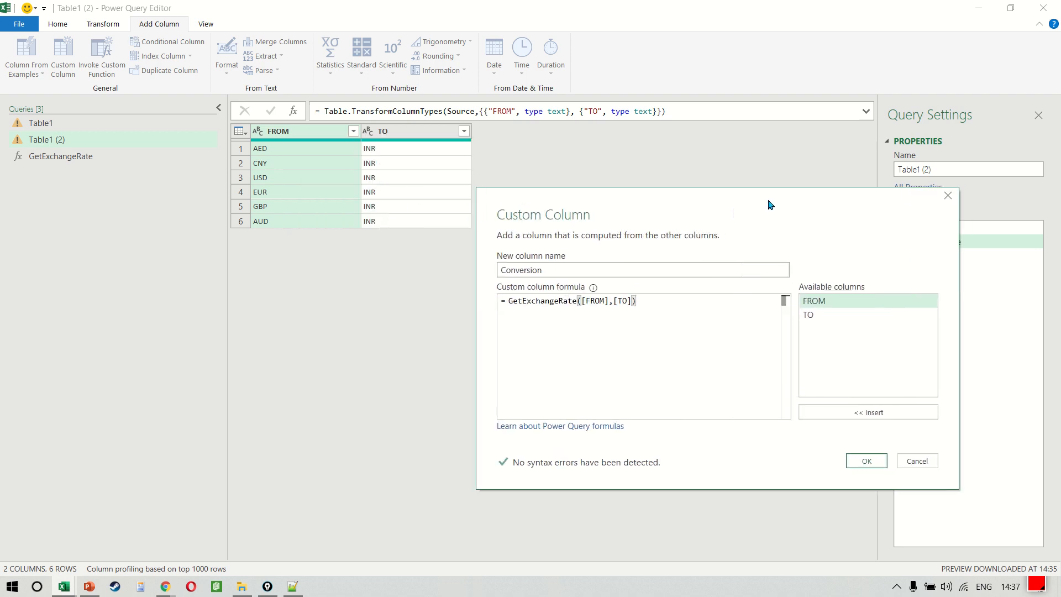
click(546, 304)
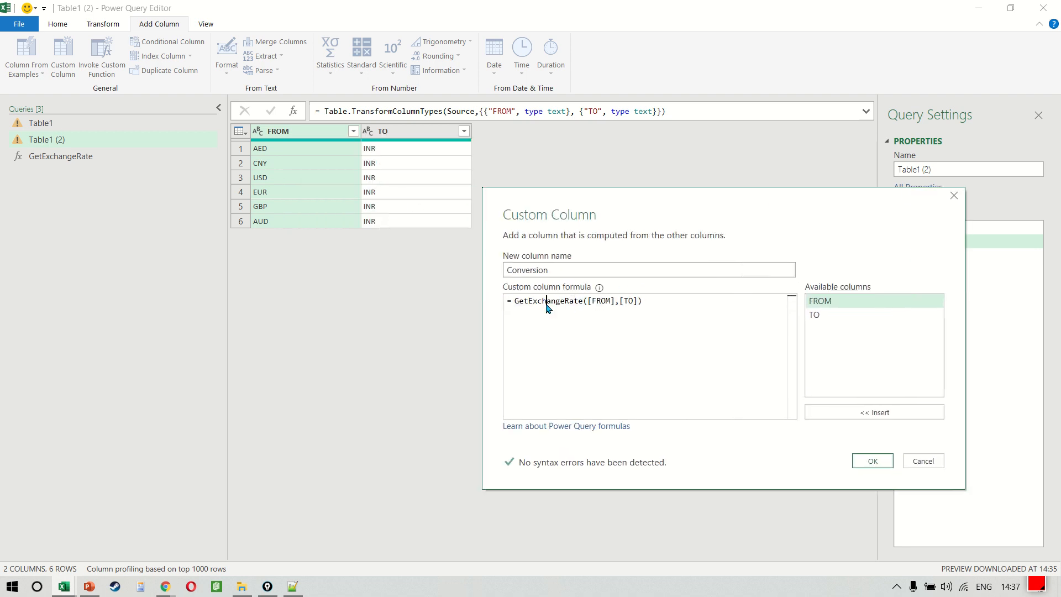
click(600, 305)
click(872, 460)
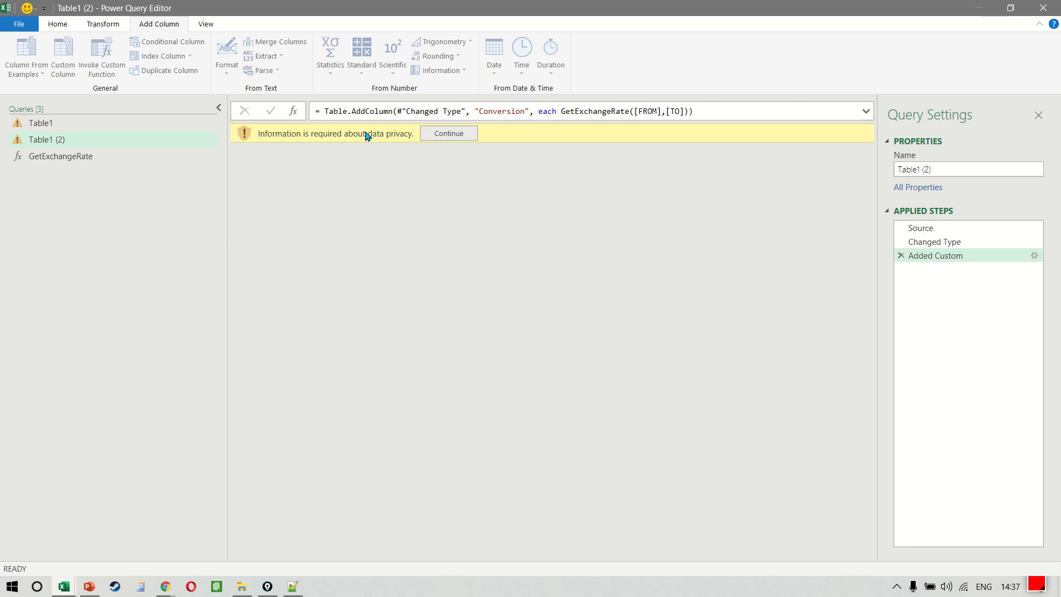
Step: Set the file to ignore Privacy Levels checks and save the privacy setting
click(448, 134)
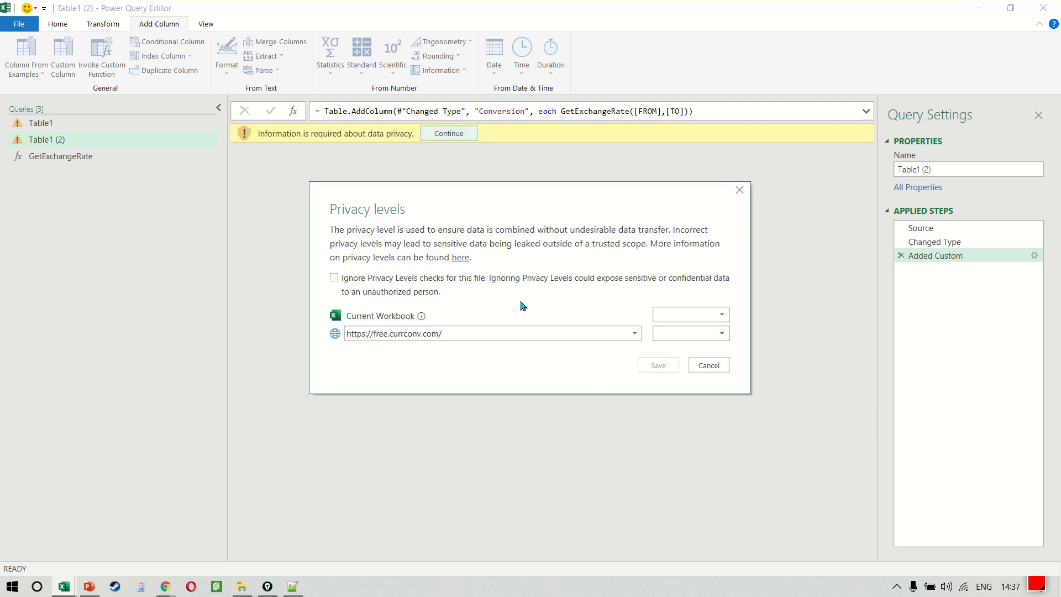
click(333, 277)
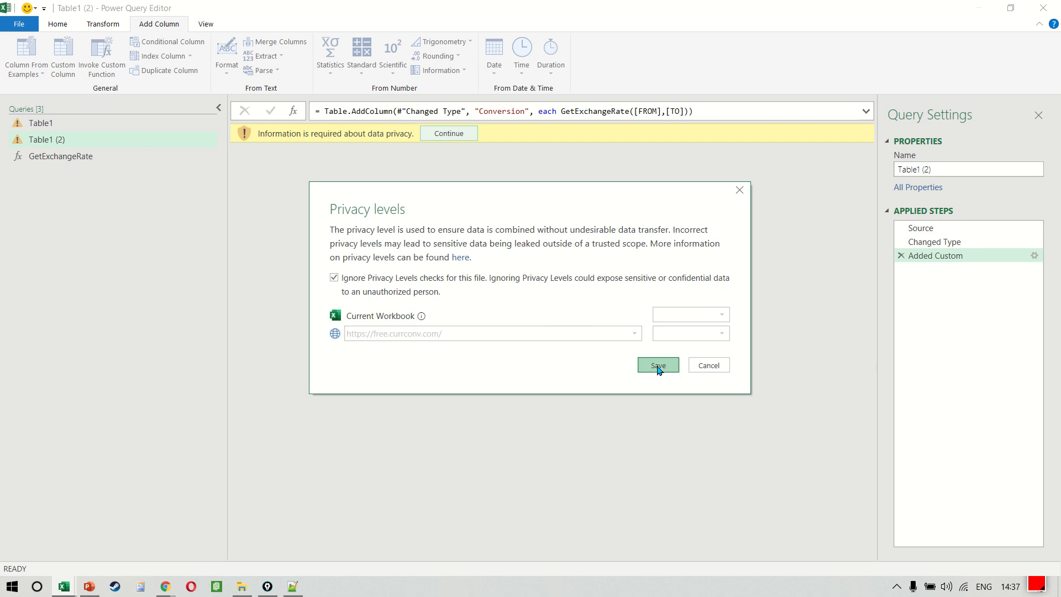
click(657, 366)
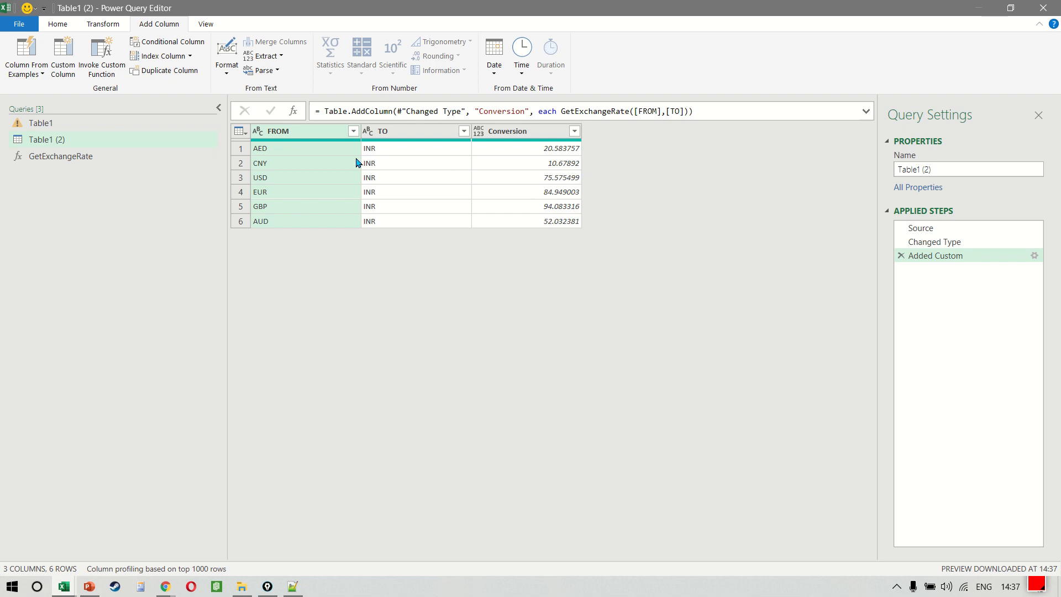
Step: Examine the Conversion value of each FROM/TO currency pair row by row in the query preview
click(321, 161)
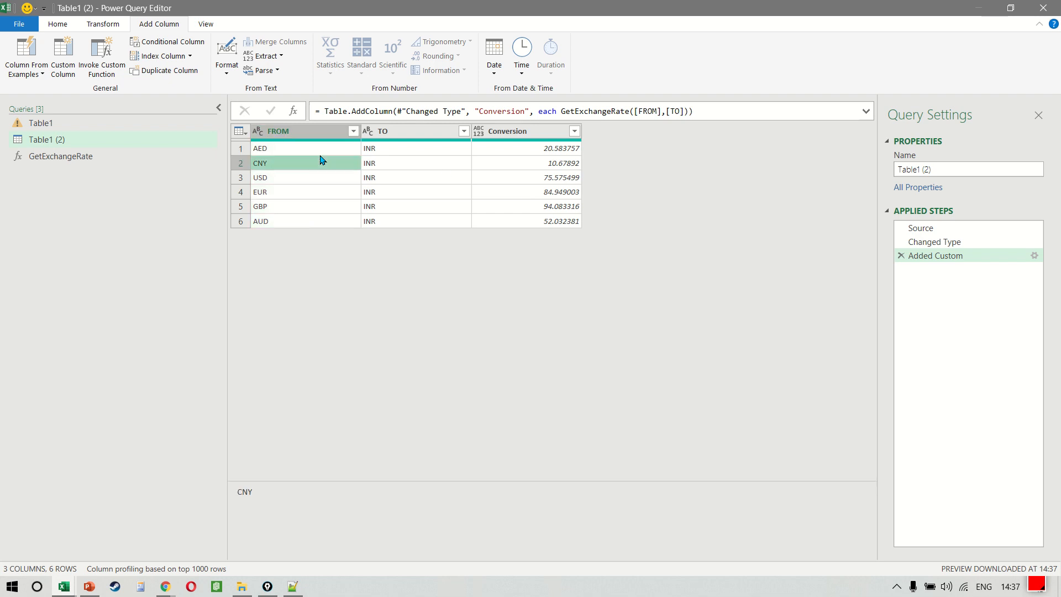
key(Up)
key(Right)
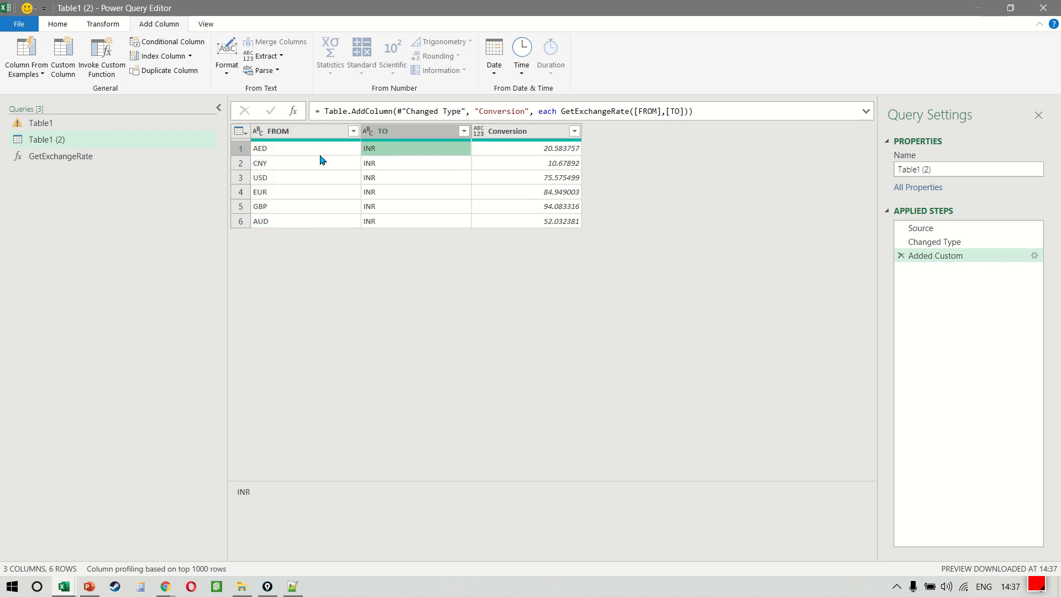
key(Right)
key(Down)
key(Left)
key(Left)
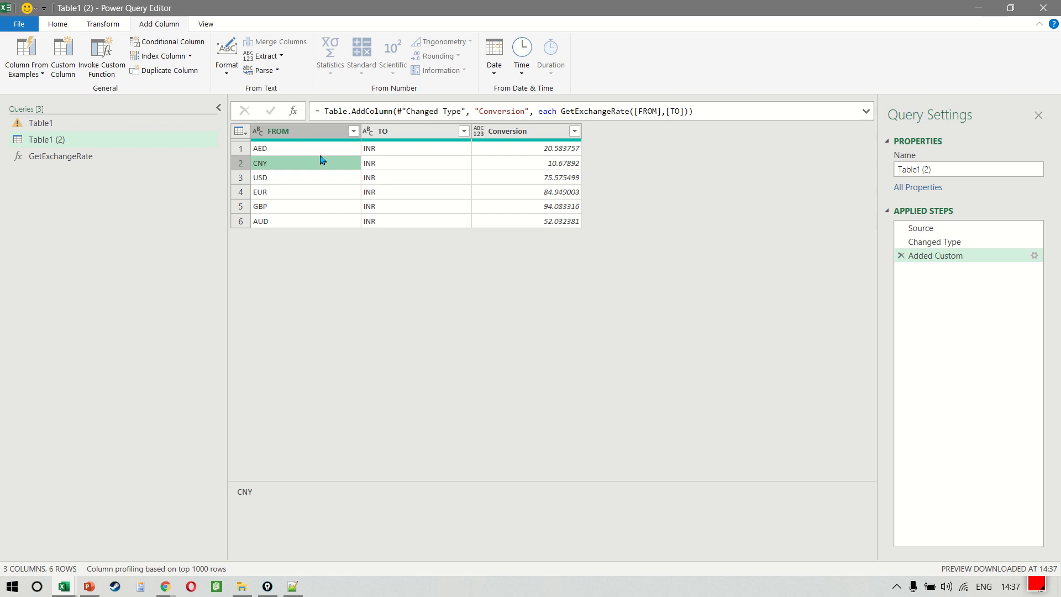
key(Right)
key(Down)
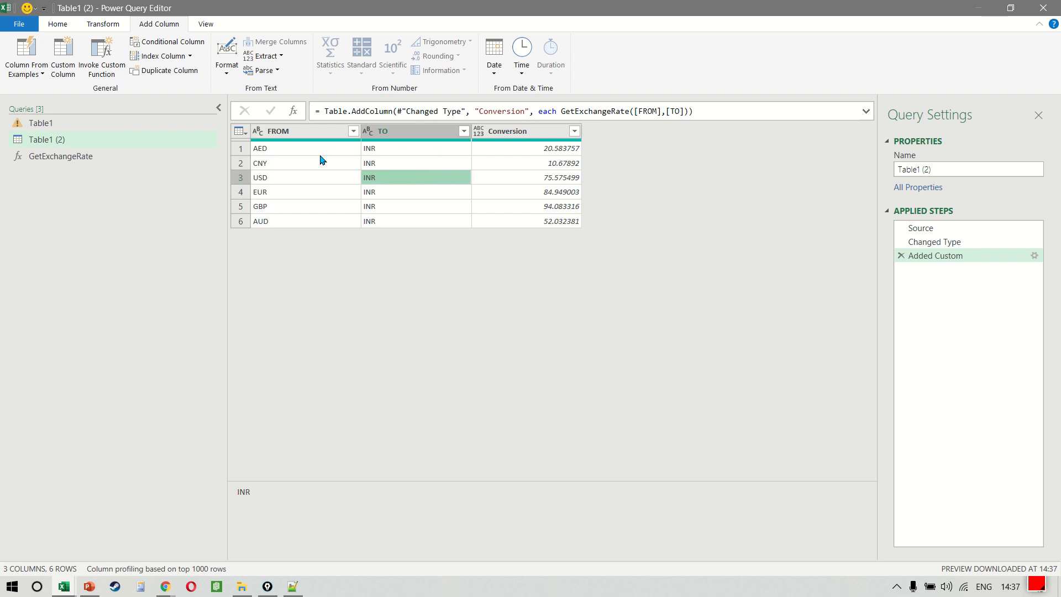
key(Left)
key(Right)
key(Down)
key(Left)
key(Right)
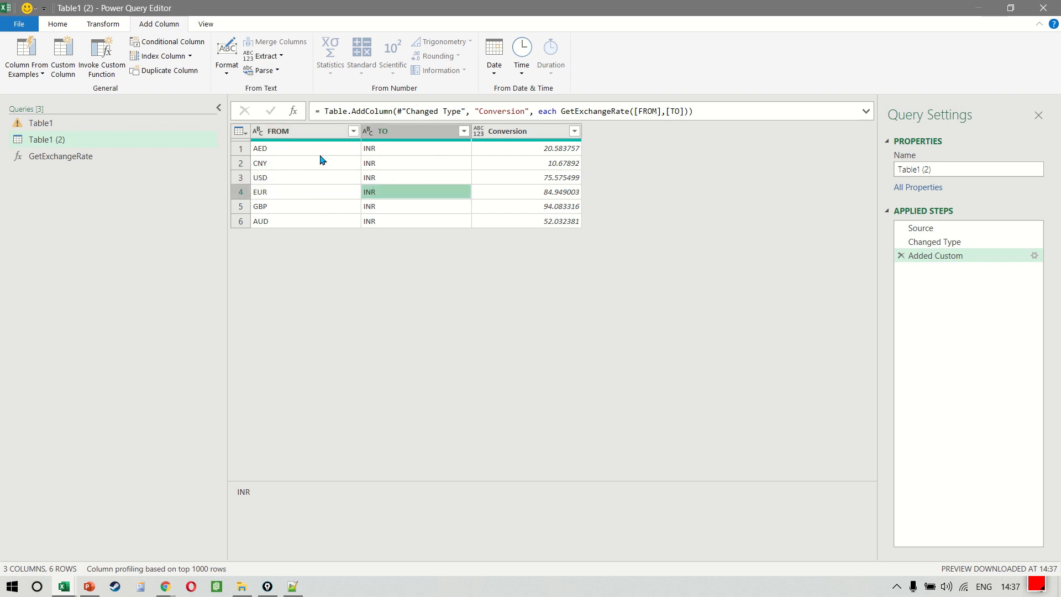
key(Down)
key(Left)
key(Right)
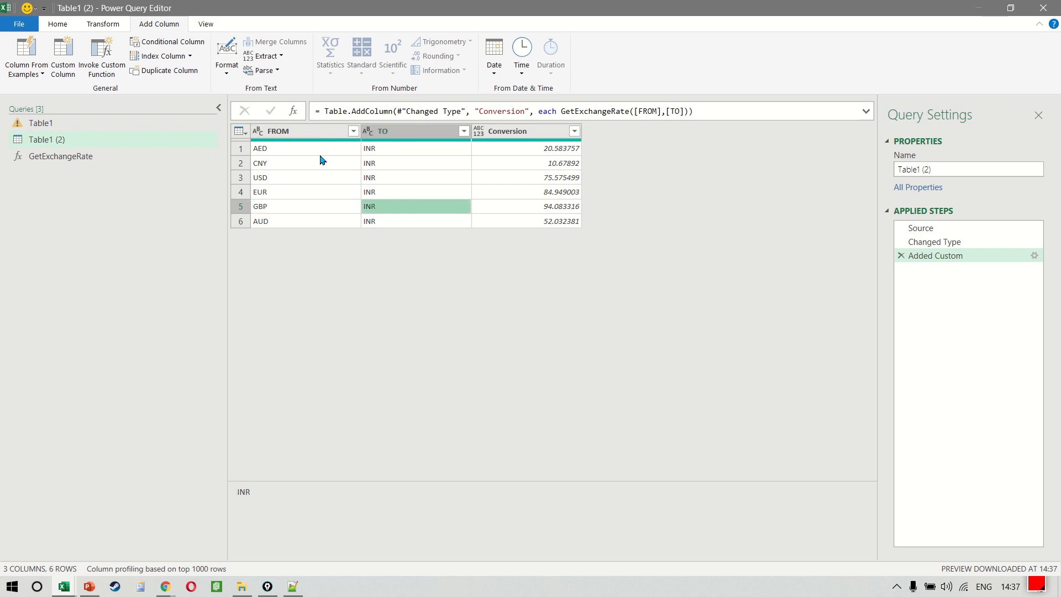
key(Down)
key(Left)
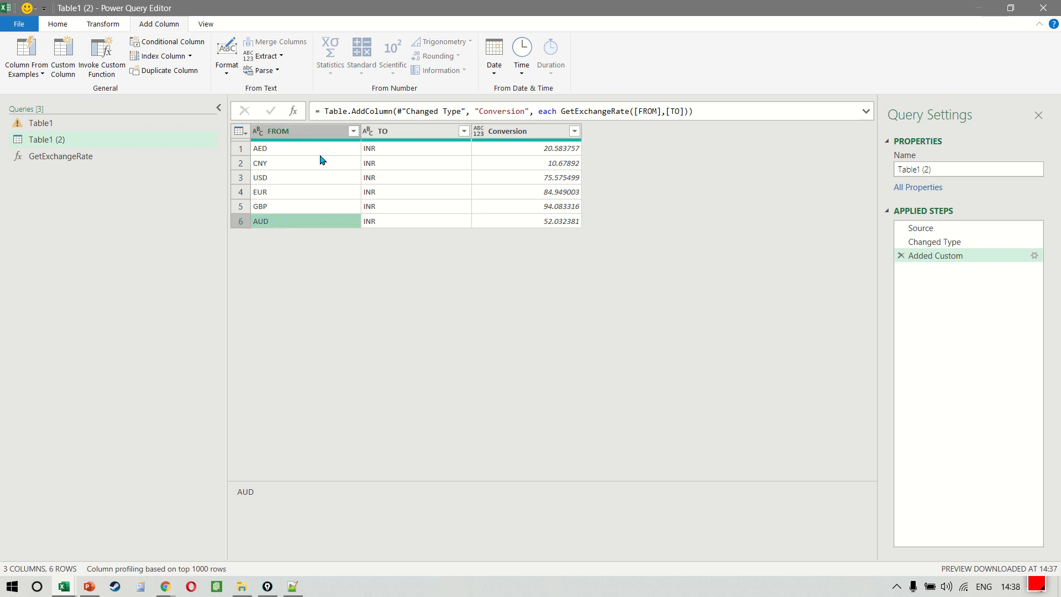
key(Right)
key(Right)
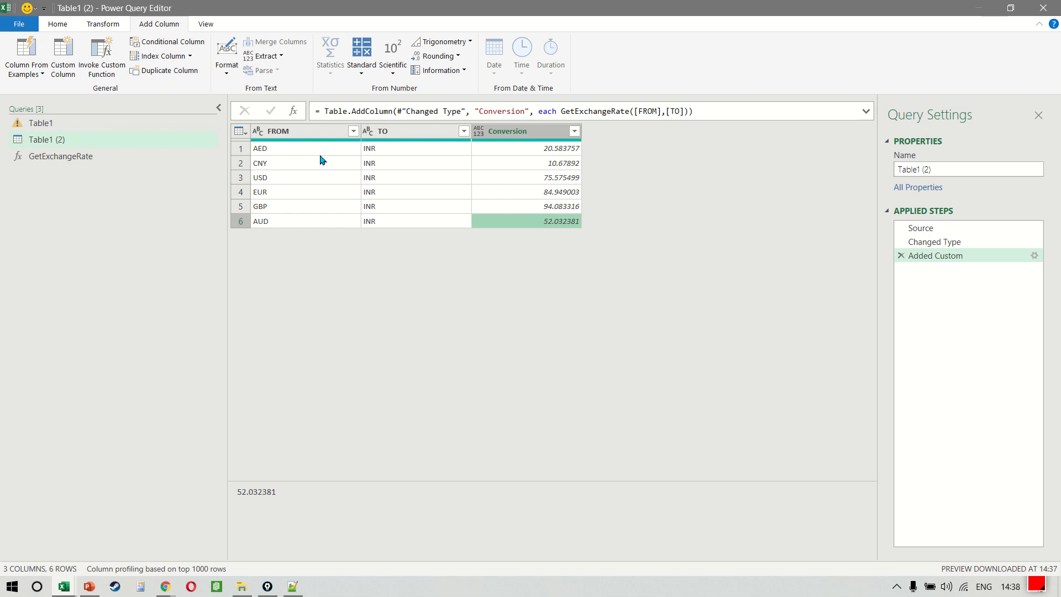
click(533, 155)
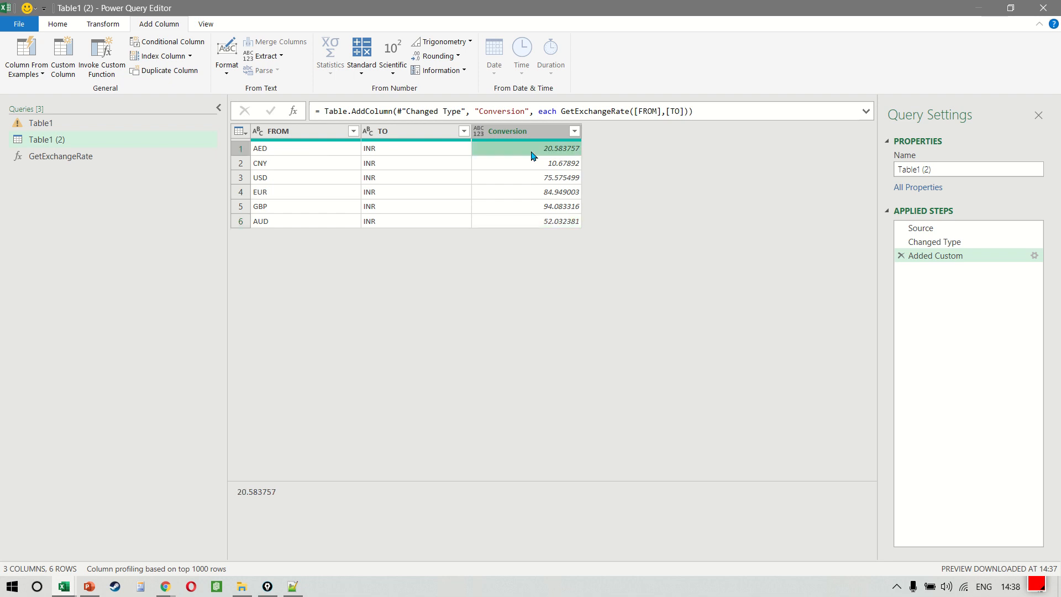
Step: Close and load the queries into the workbook and open the loaded conversion table on Sheet1
click(58, 24)
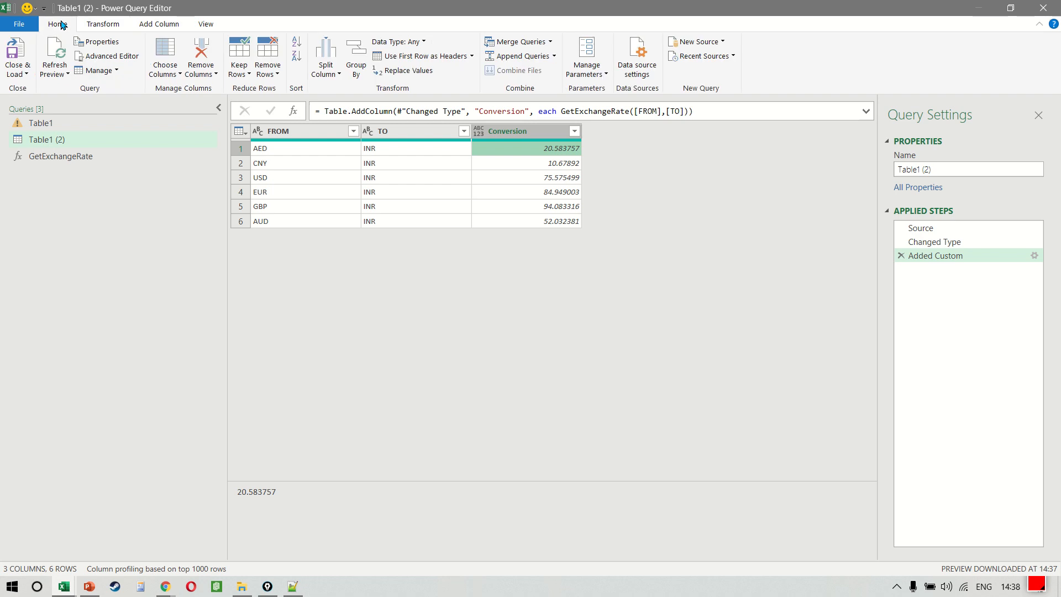
click(19, 55)
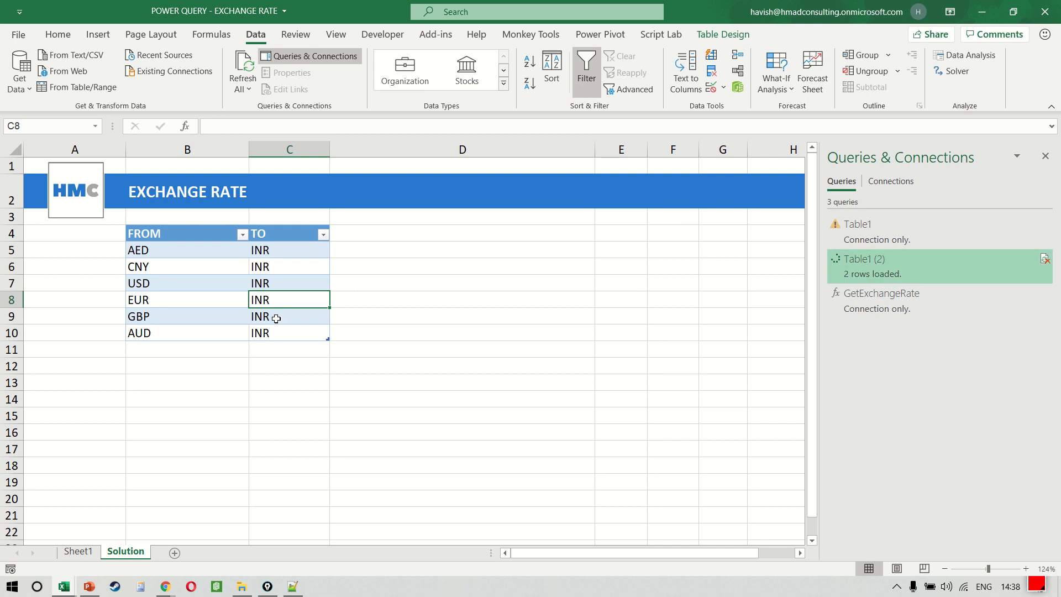
click(282, 364)
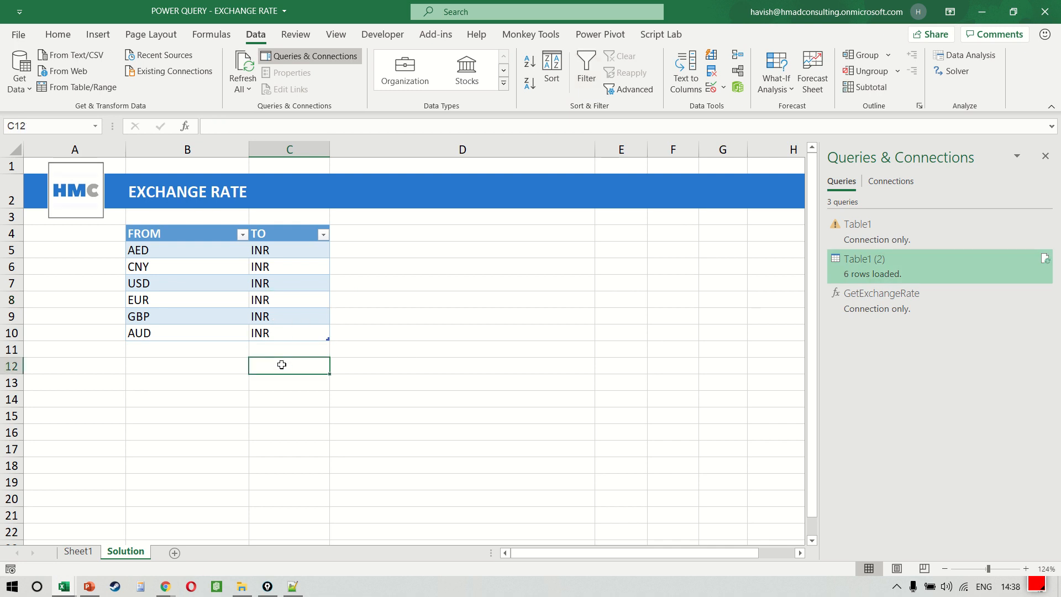
key(ctrl+Page_Up)
click(119, 200)
ctrl+scroll(119, 200, up, 6)
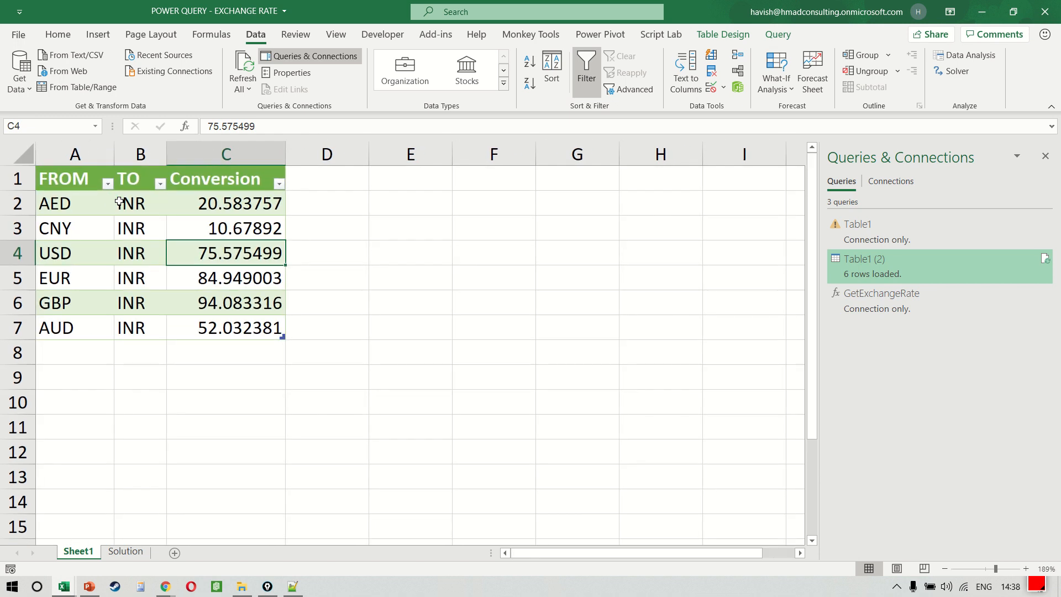
Step: Switch to Chrome, search Google for power bi dataflows and highlight the first sentence of the dataflow definition
key(alt+Tab)
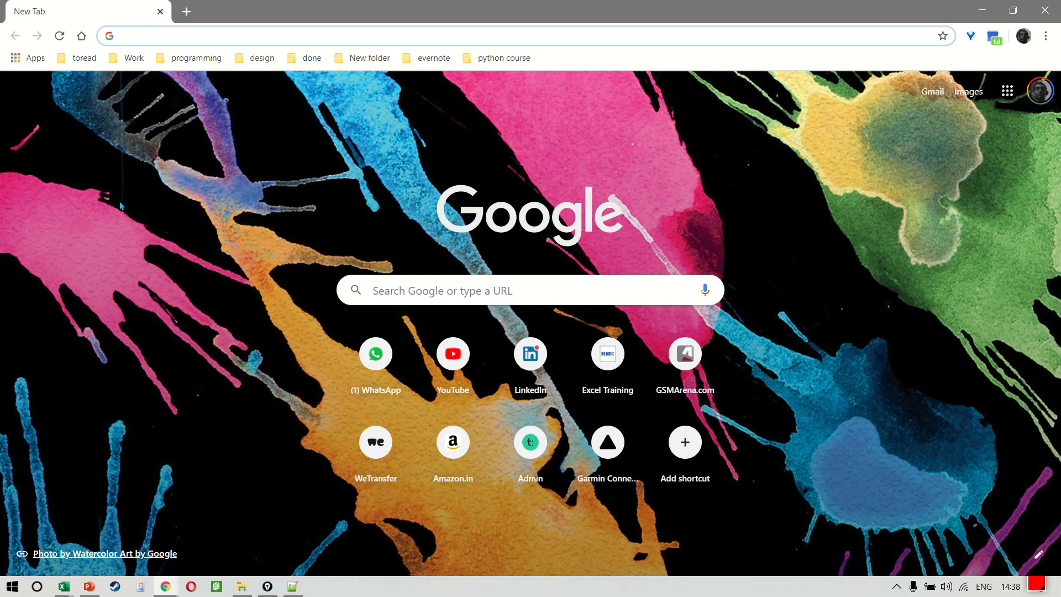
text(power bi)
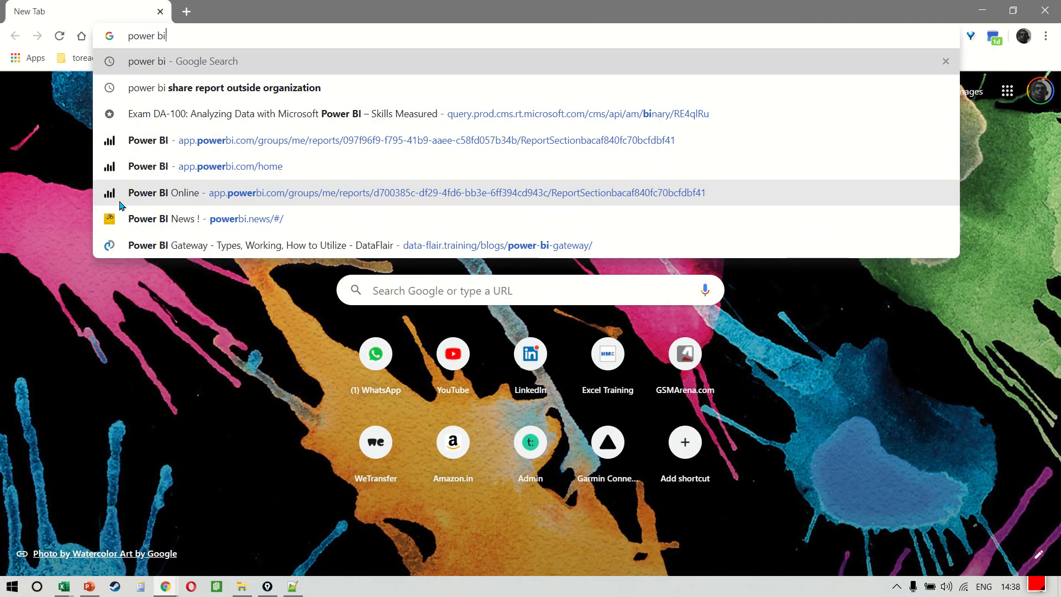
text( dataflow)
key(Return)
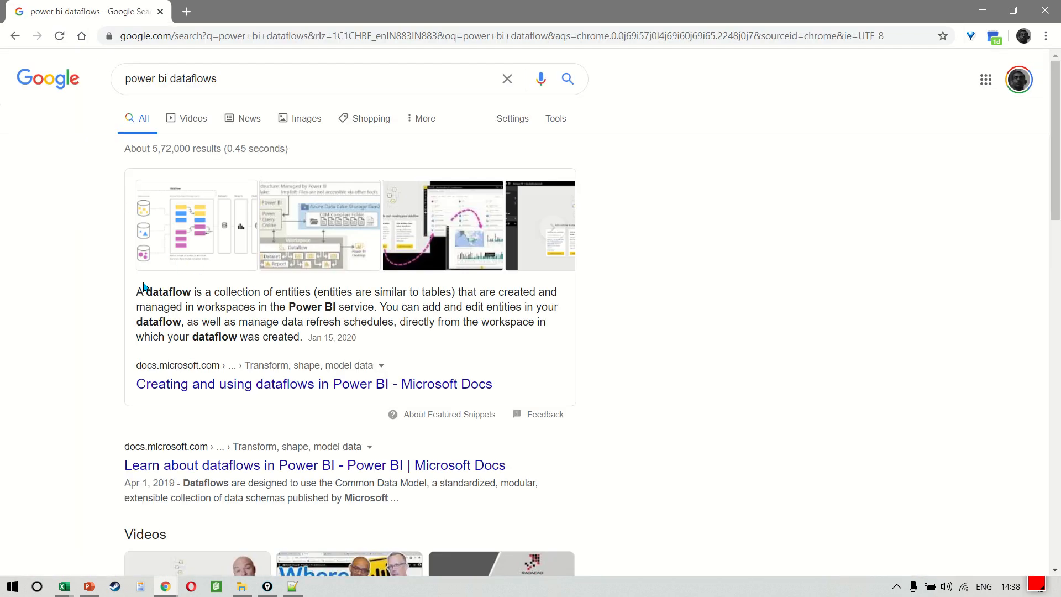
drag(177, 282, 382, 307)
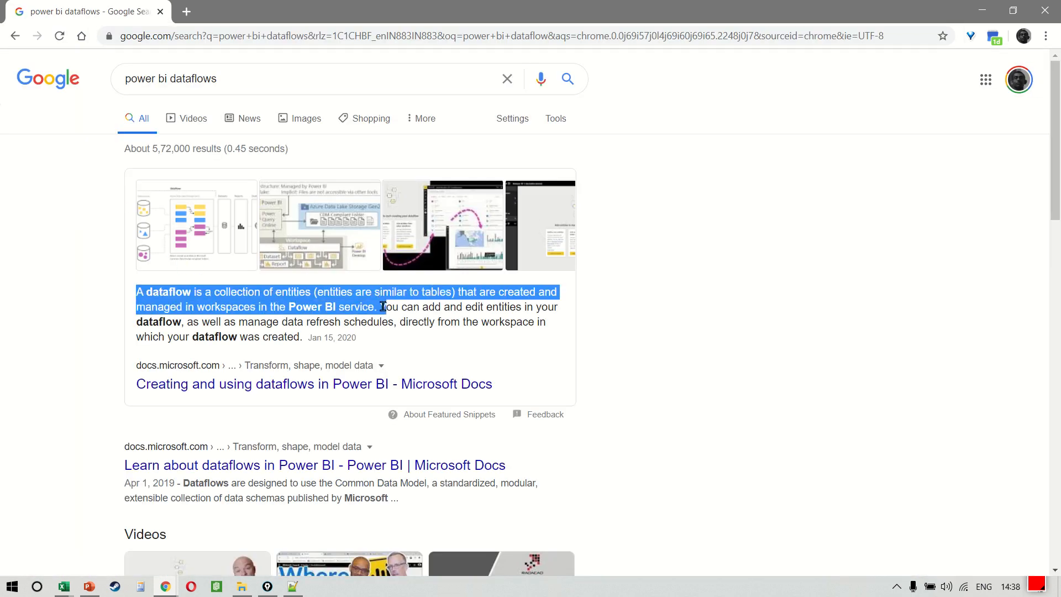